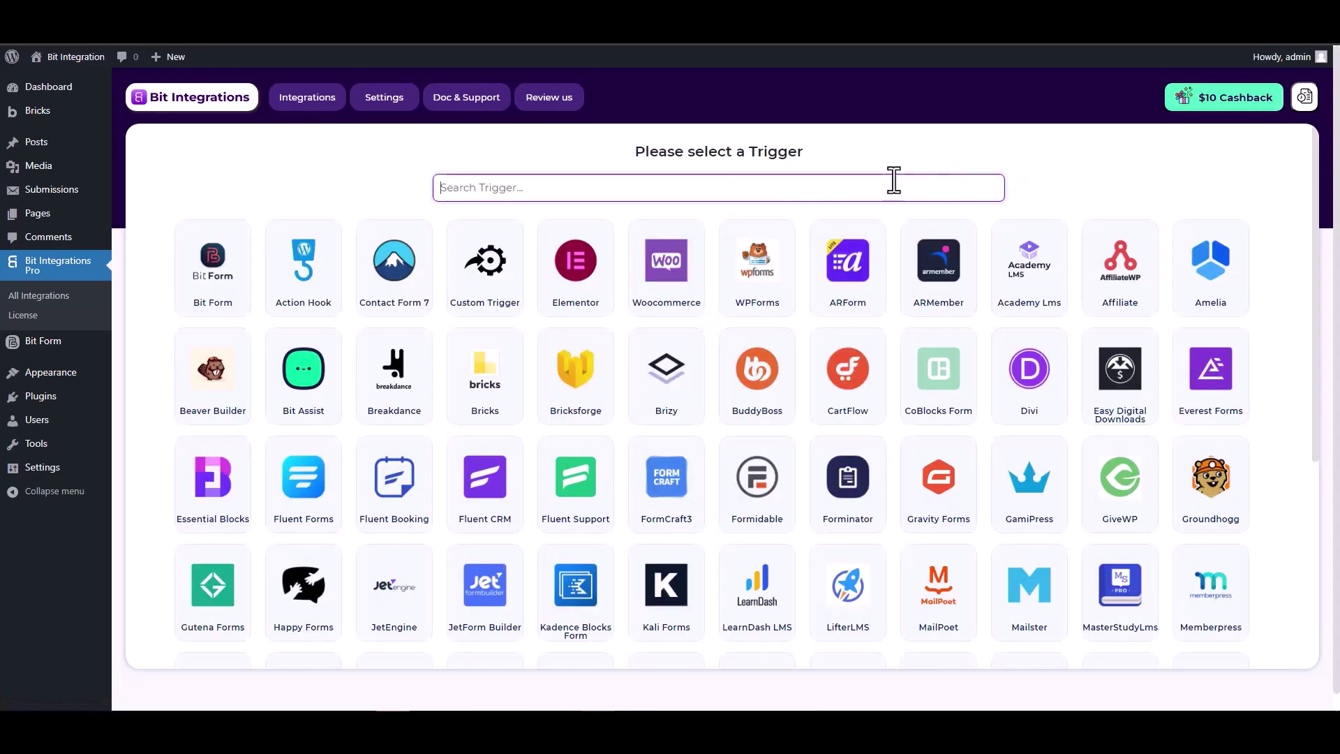
Step: Pick Bricksforge as the flow trigger and start fetching a test submission
text(brick)
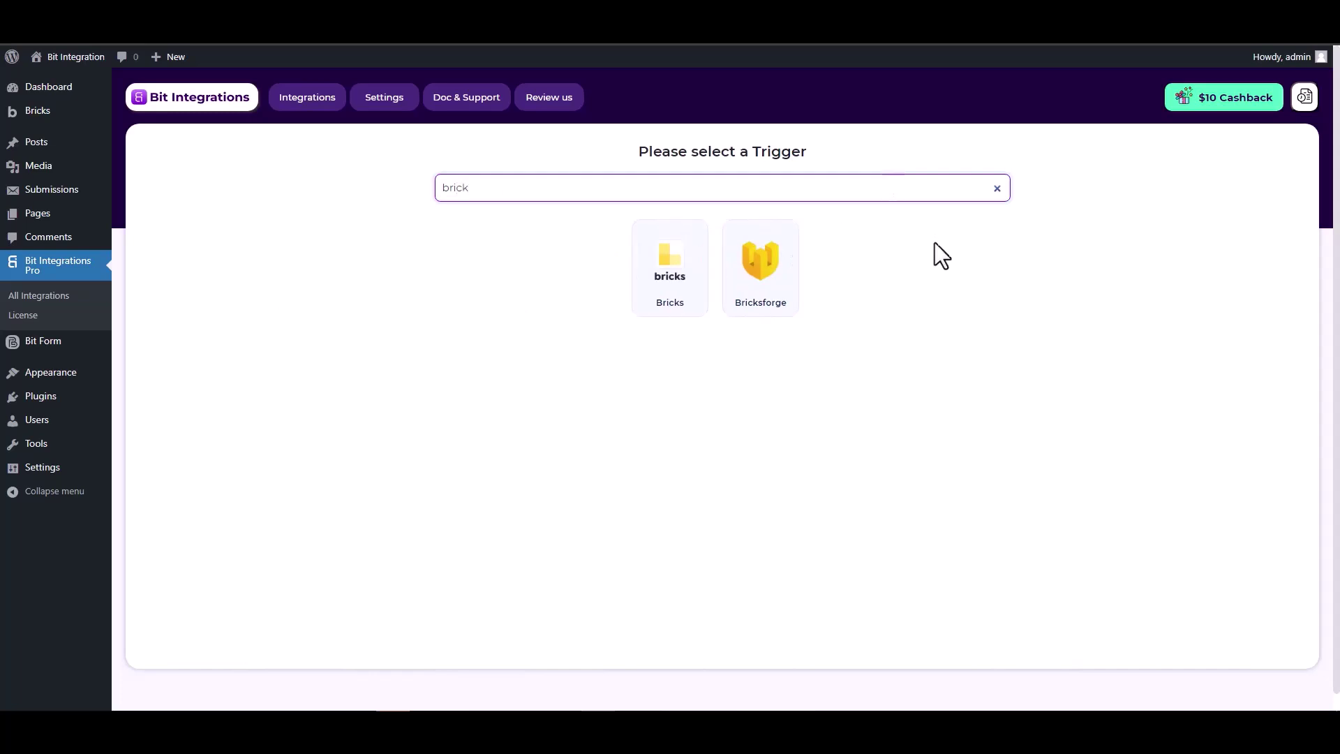
click(760, 268)
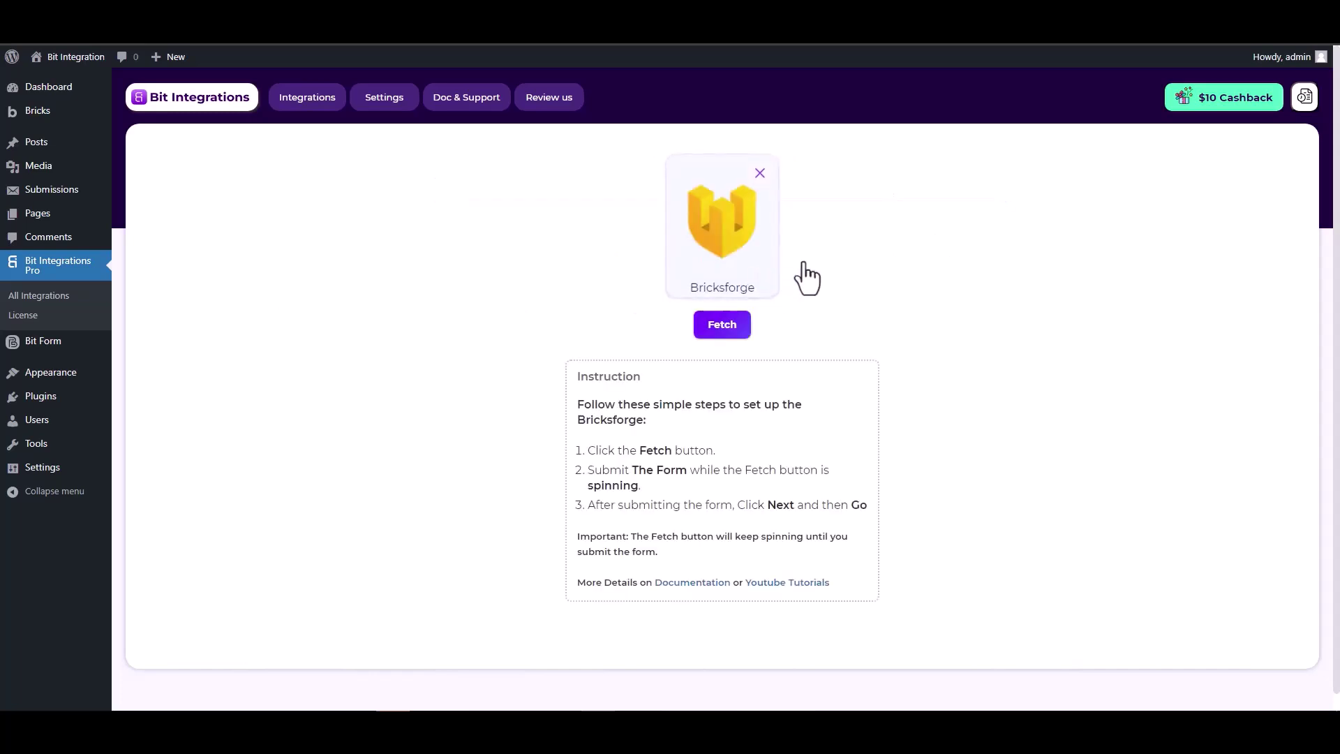
click(720, 328)
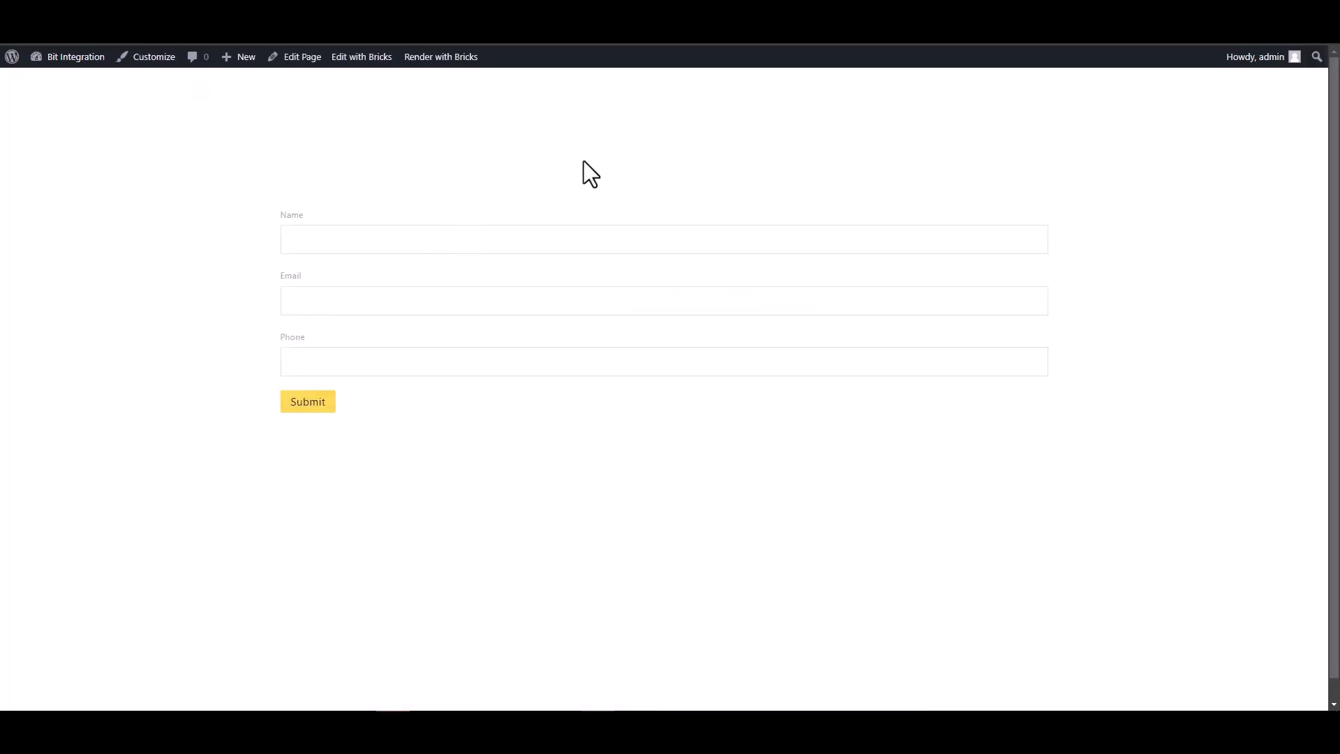
Step: Submit the Bricks form with a test name, test e-mail and phone 123456
click(934, 241)
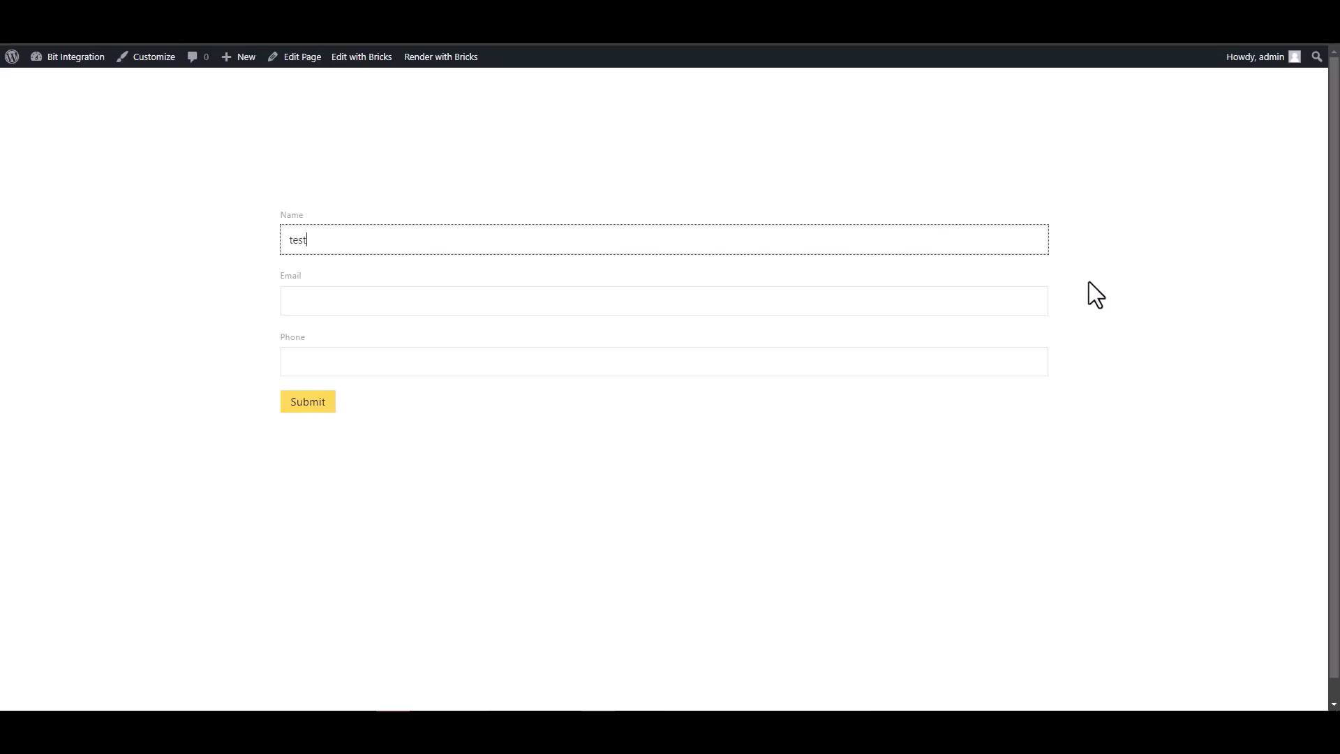
click(1018, 299)
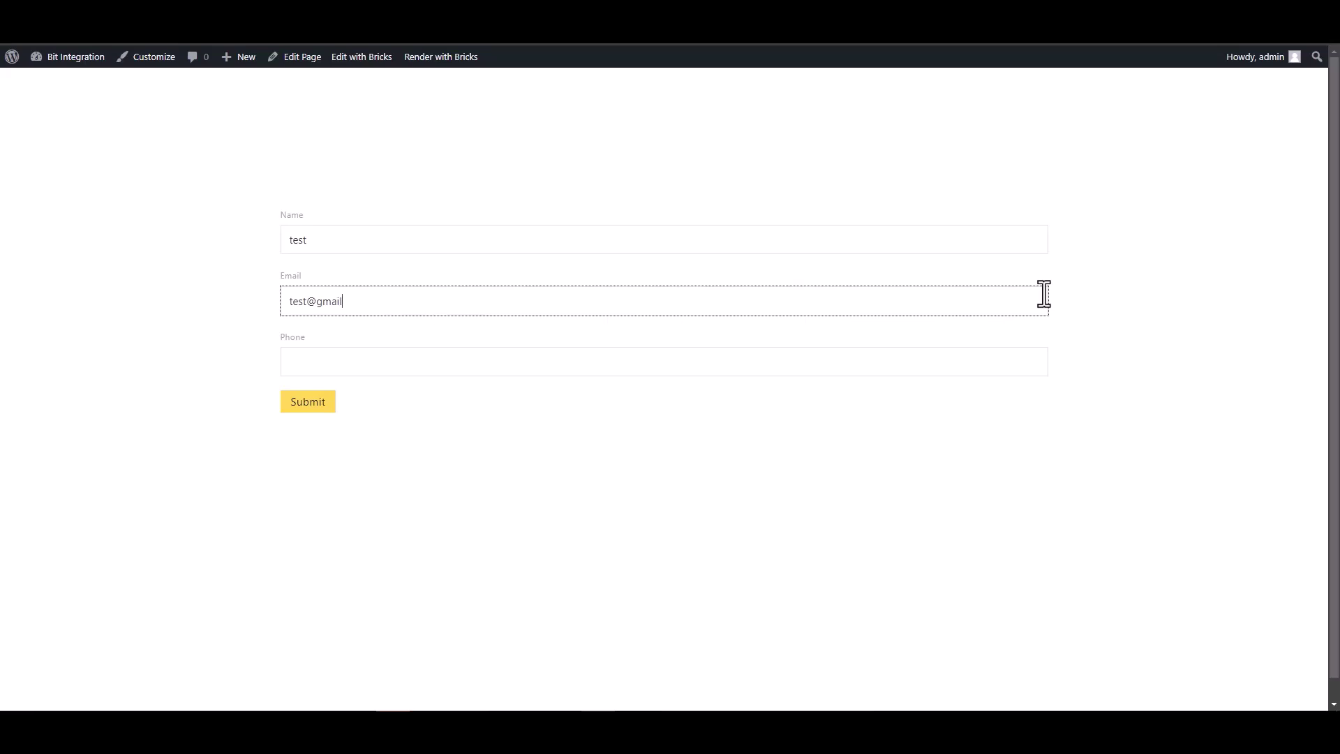
click(936, 361)
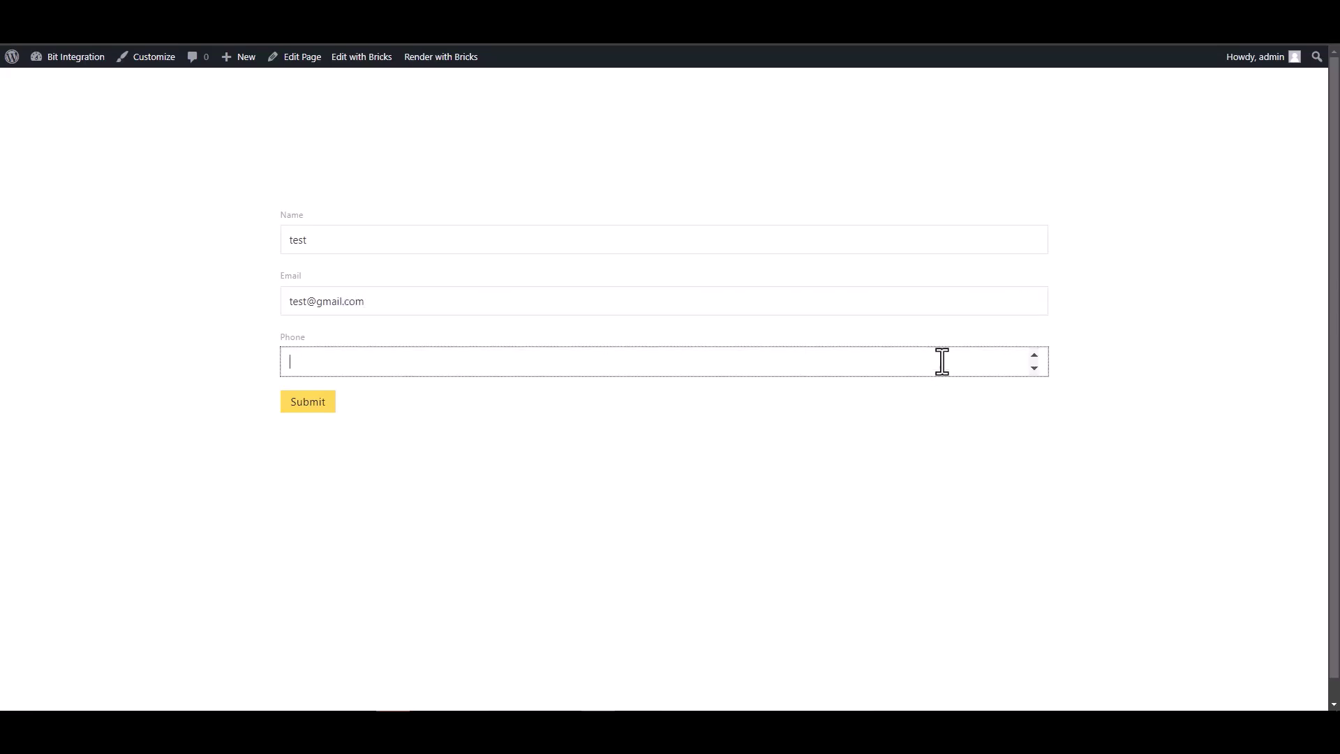
text(123456)
click(316, 407)
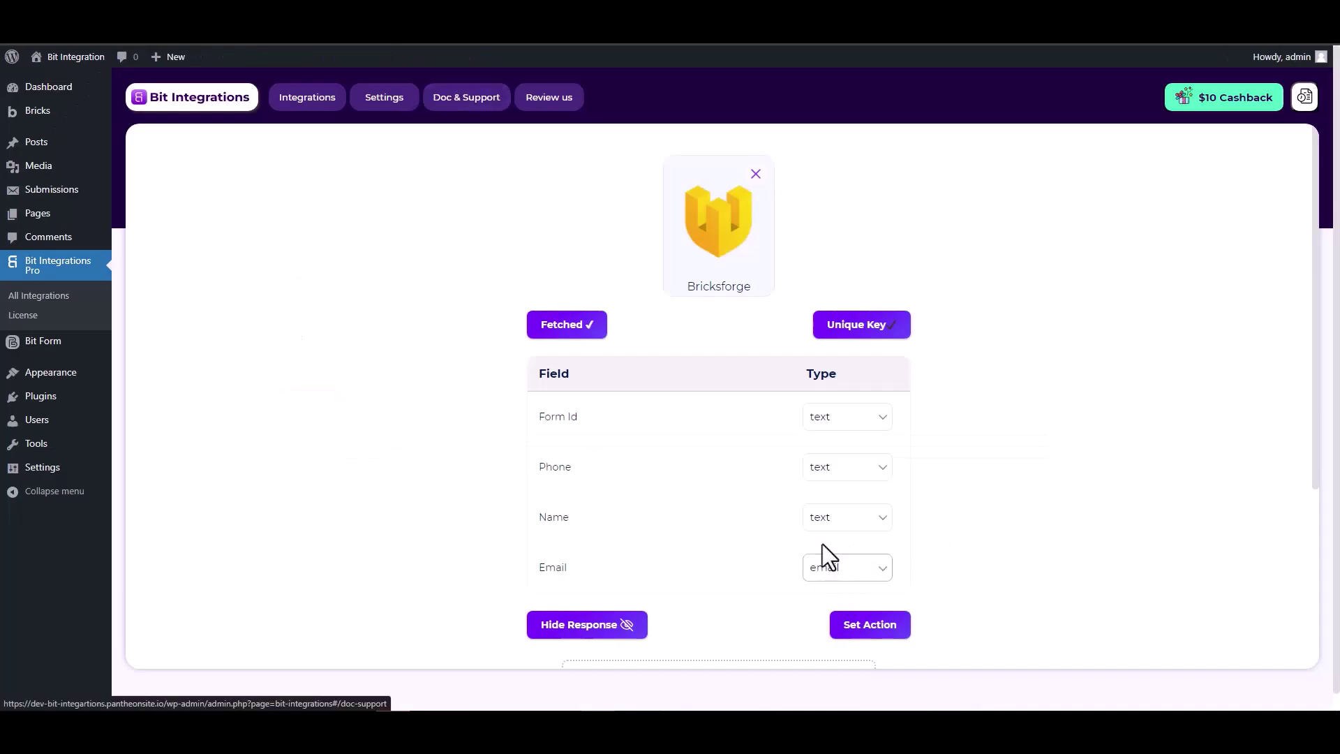
Step: Review the fetched Form Id, Phone, Name and Email fields, then proceed to action selection
scroll(823, 541, down, 2)
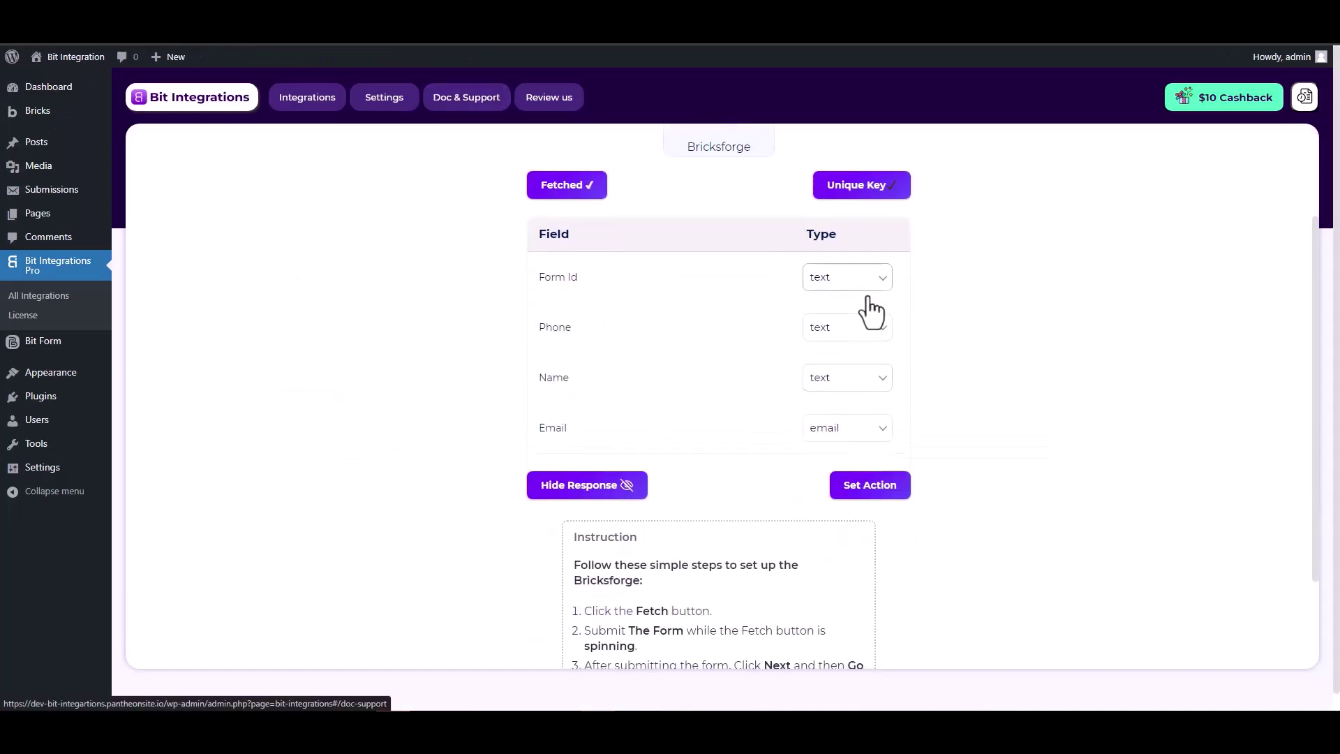
scroll(958, 340, up, 2)
scroll(958, 341, down, 1)
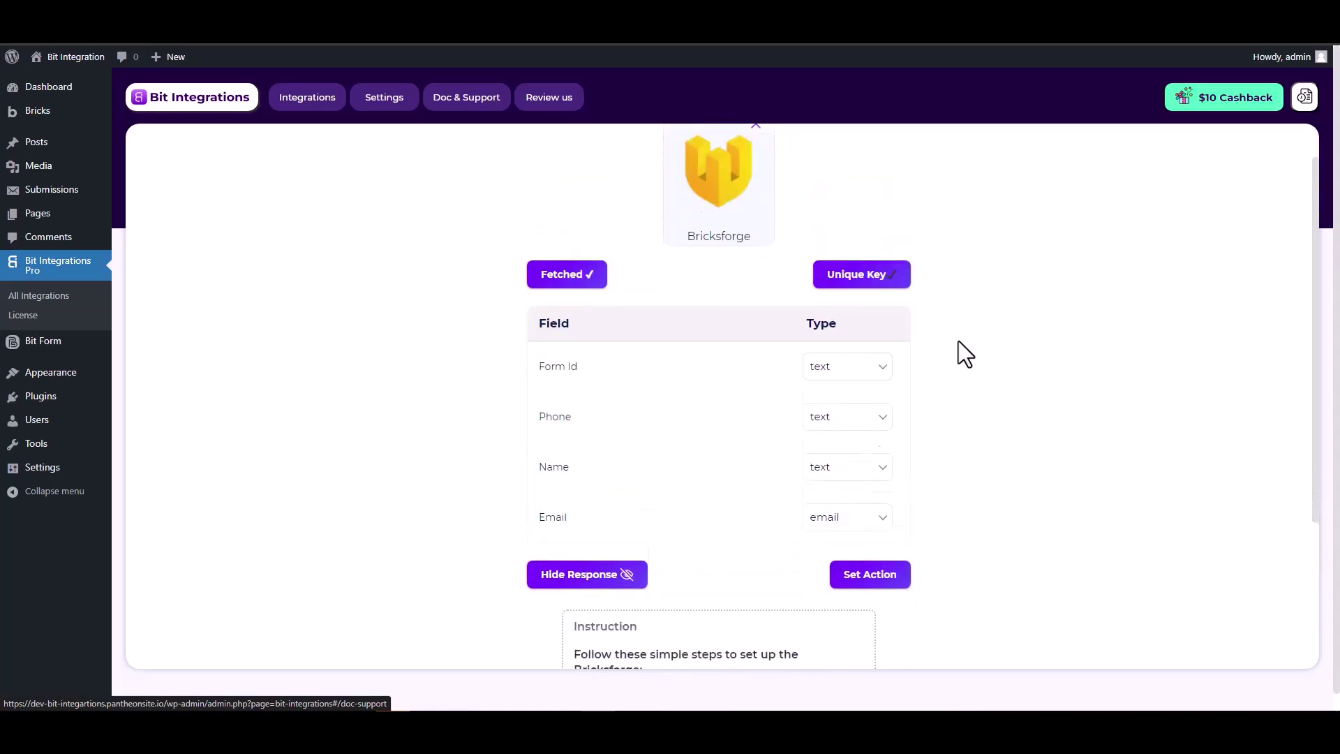
click(874, 558)
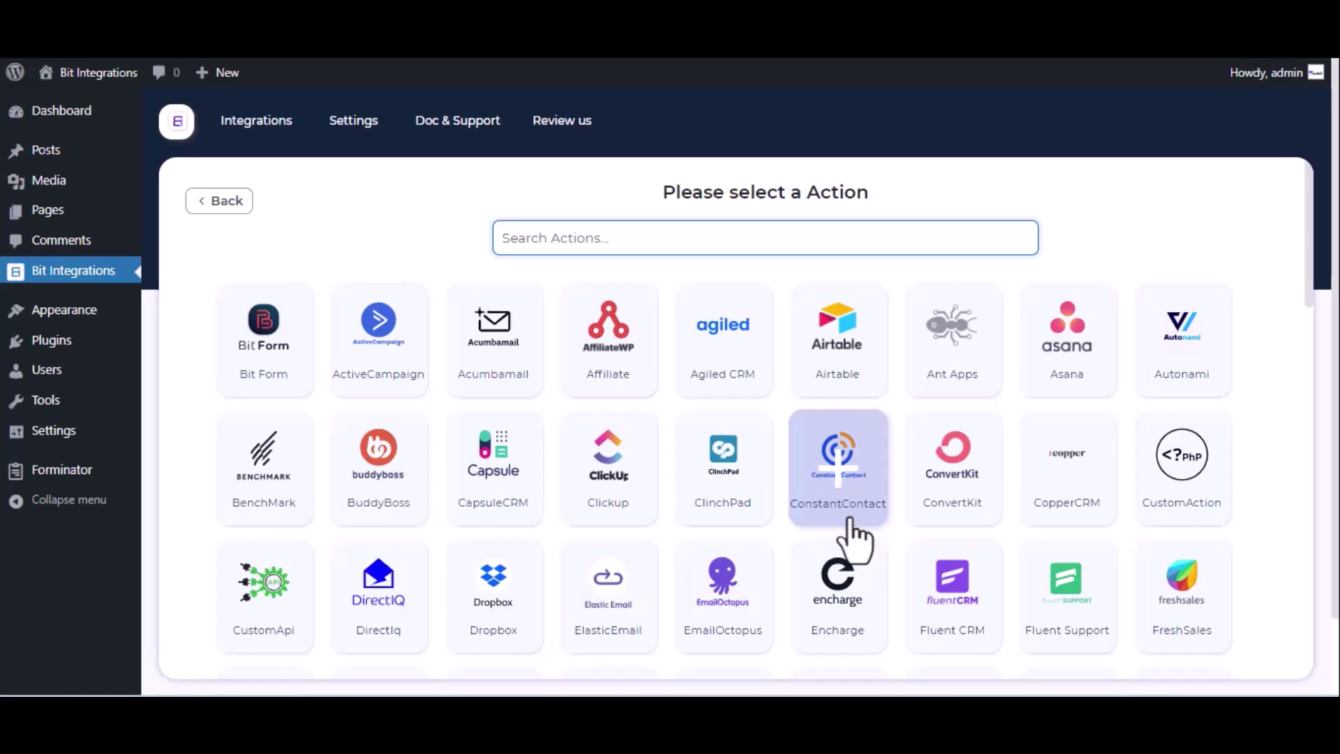
Step: Select Notion as the action and follow the 'here' link to Notion's My integrations page
text(notion)
click(742, 344)
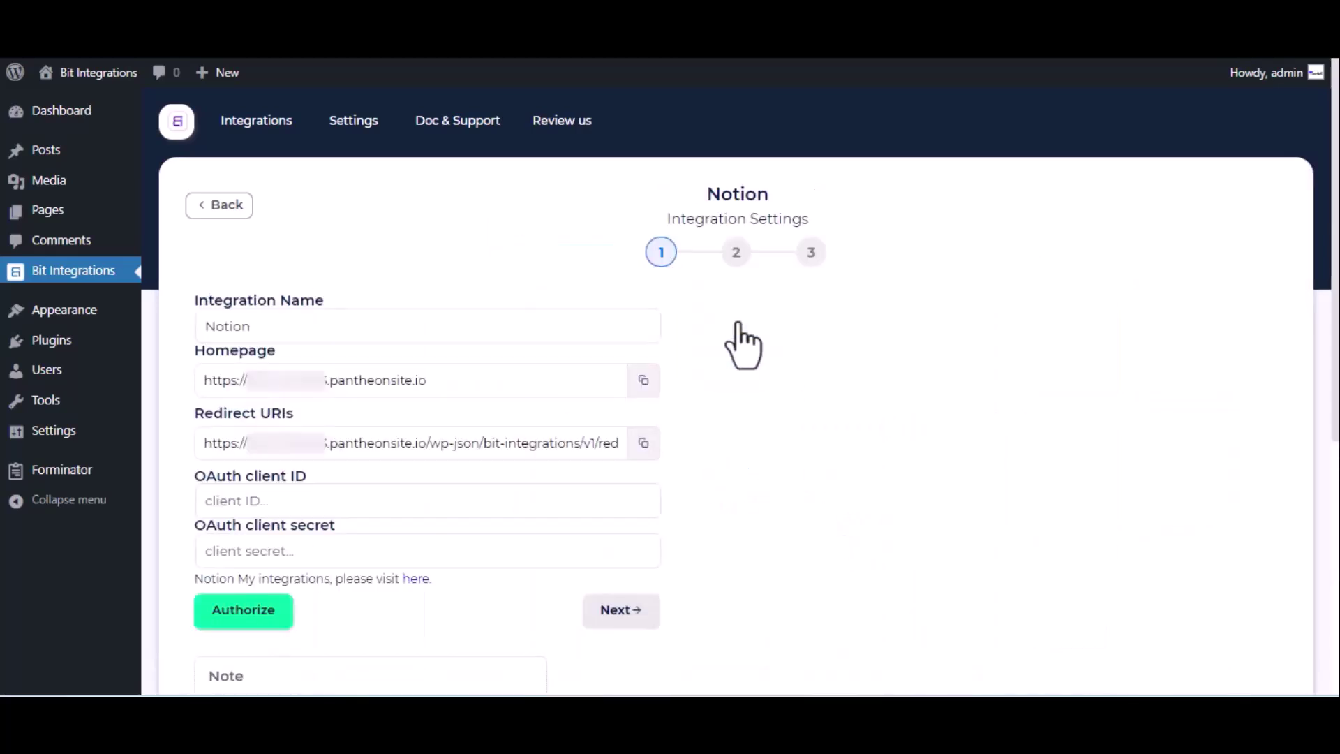
click(277, 328)
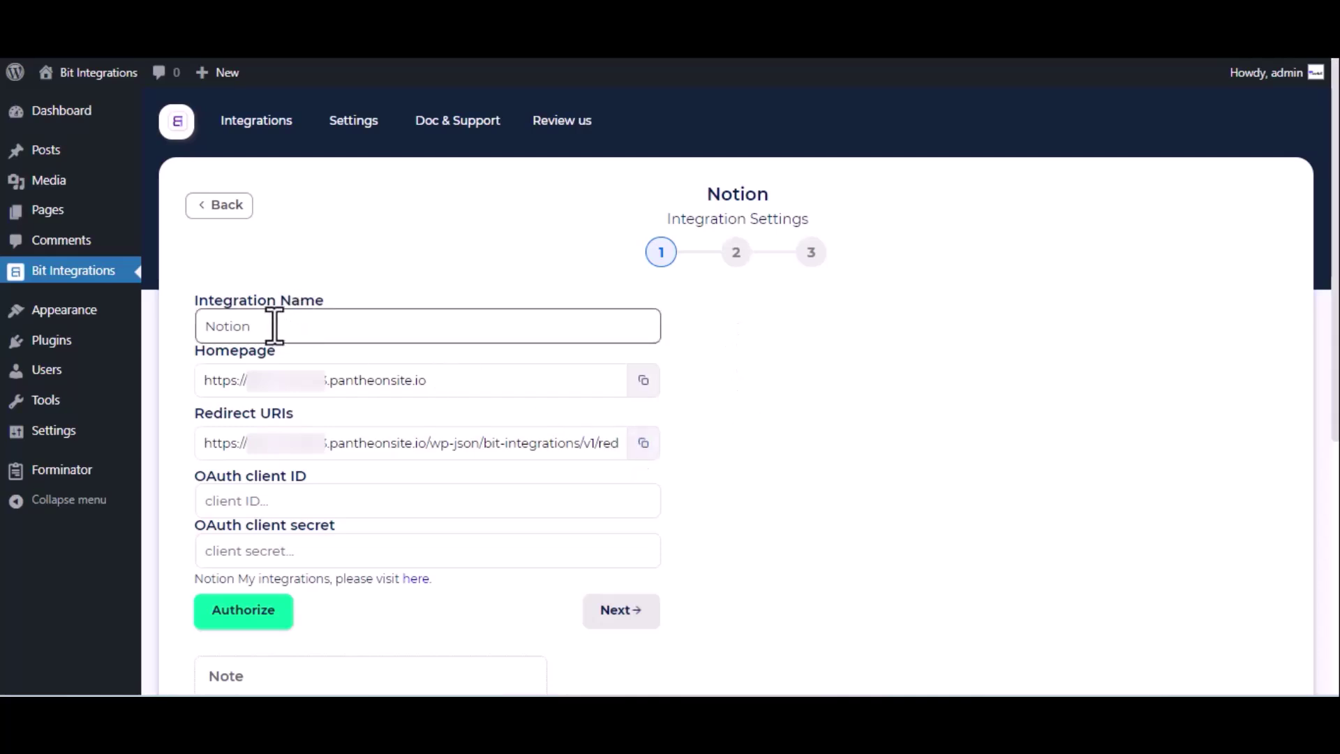
click(383, 379)
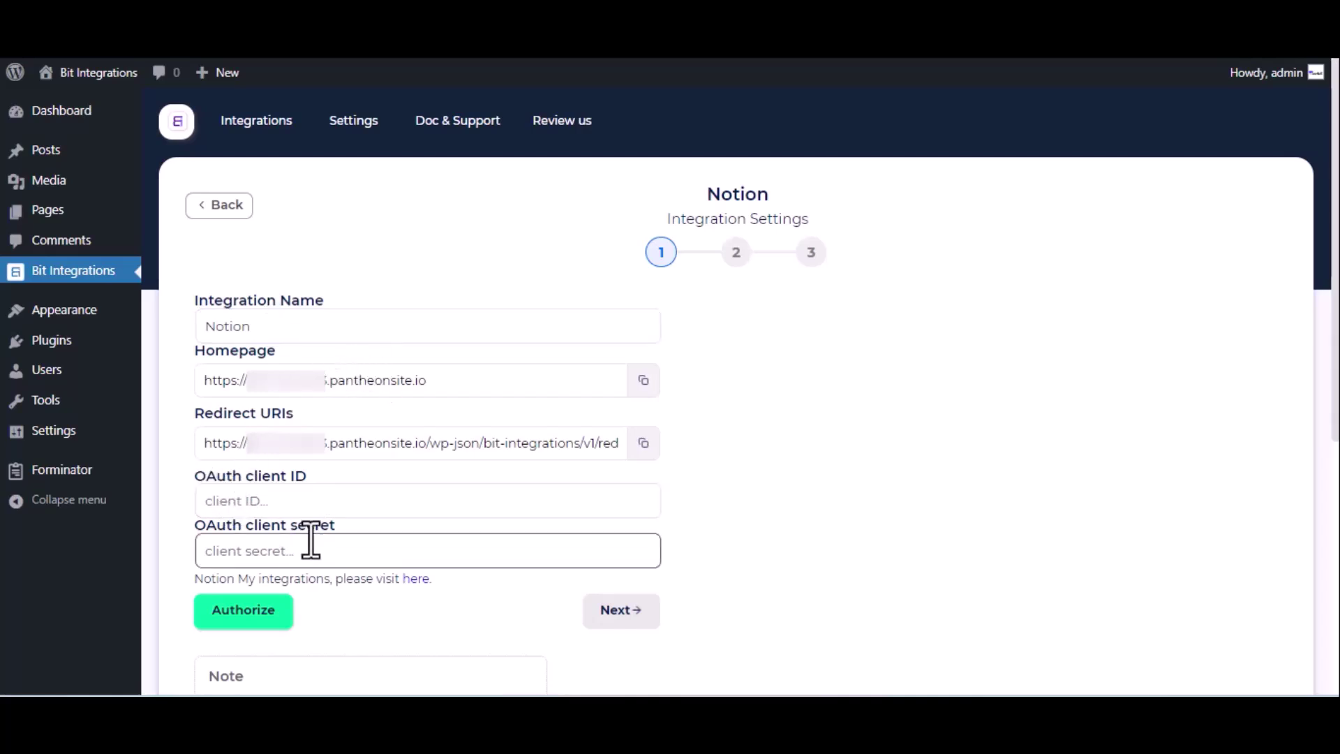
click(412, 579)
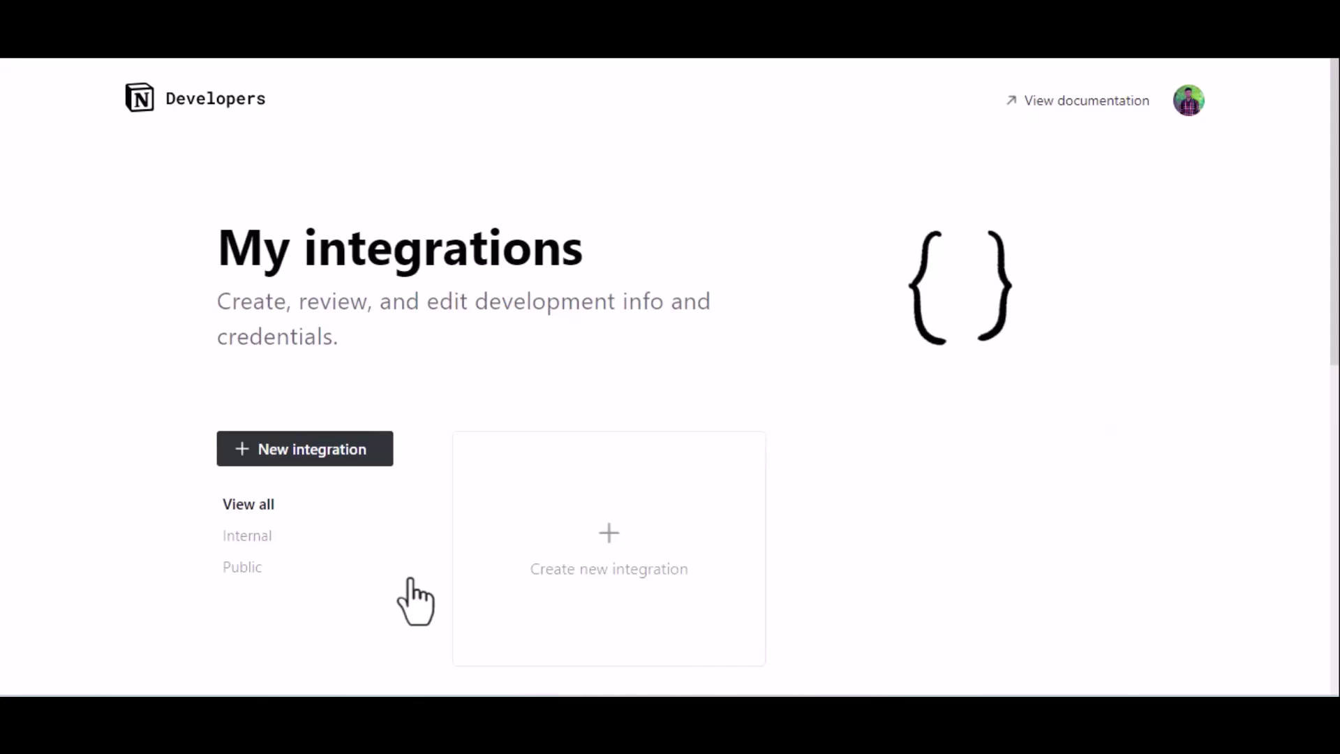
Step: Create the 'For Bit Integrations' Notion integration and switch its distribution to public
click(589, 547)
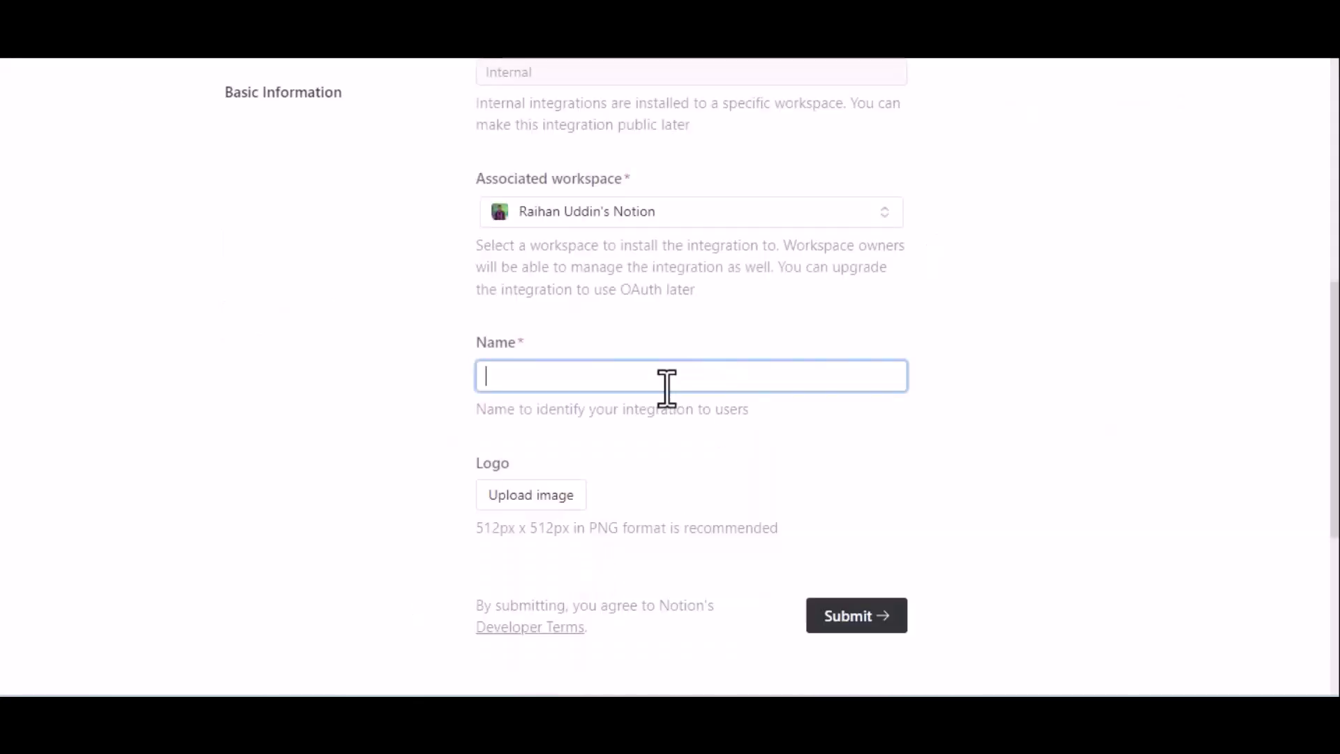
text(For Bit Integrations)
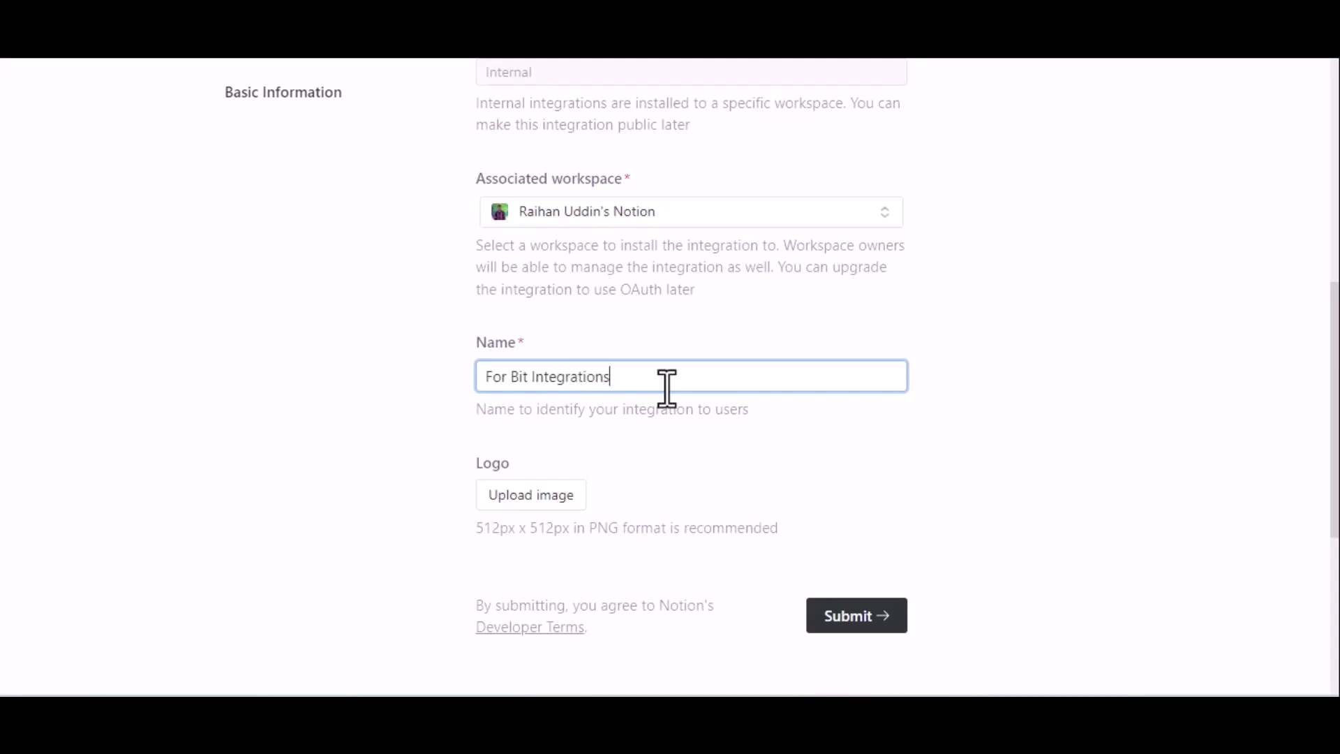
scroll(667, 387, down, 2)
click(866, 485)
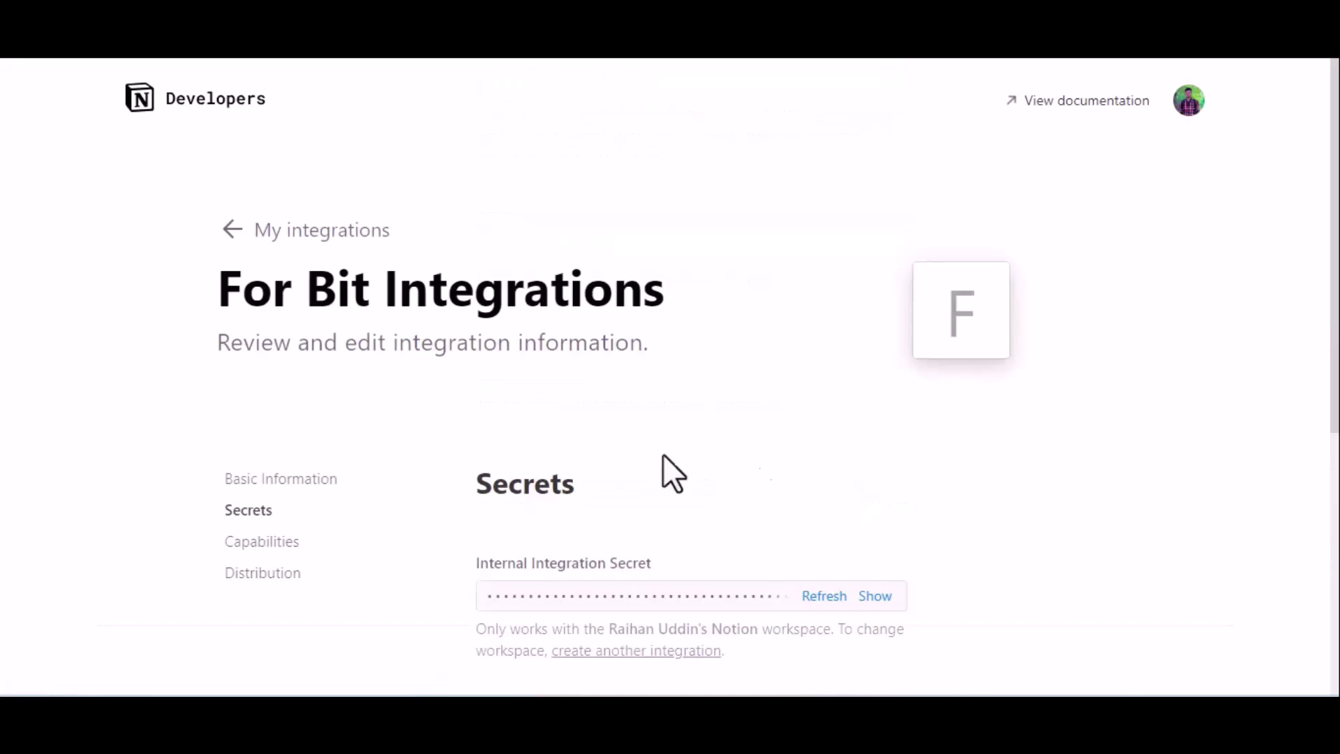
click(260, 576)
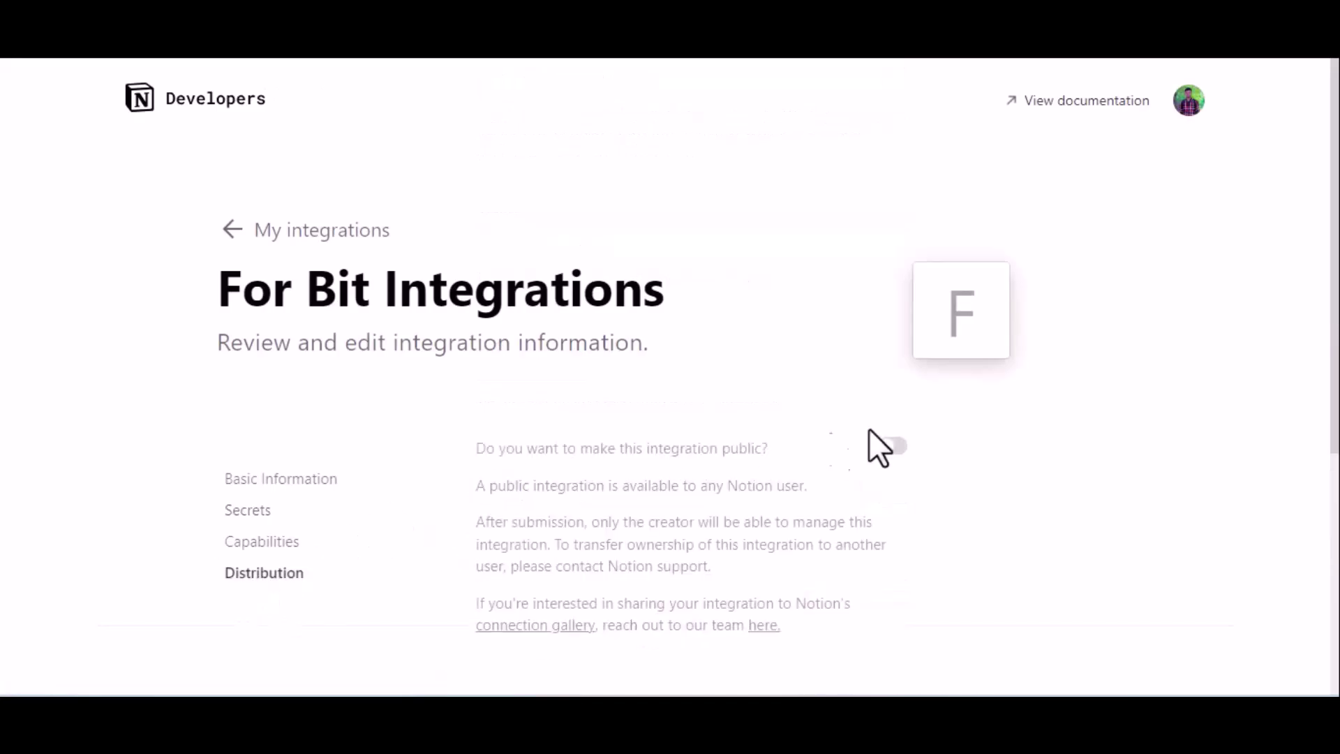
click(893, 447)
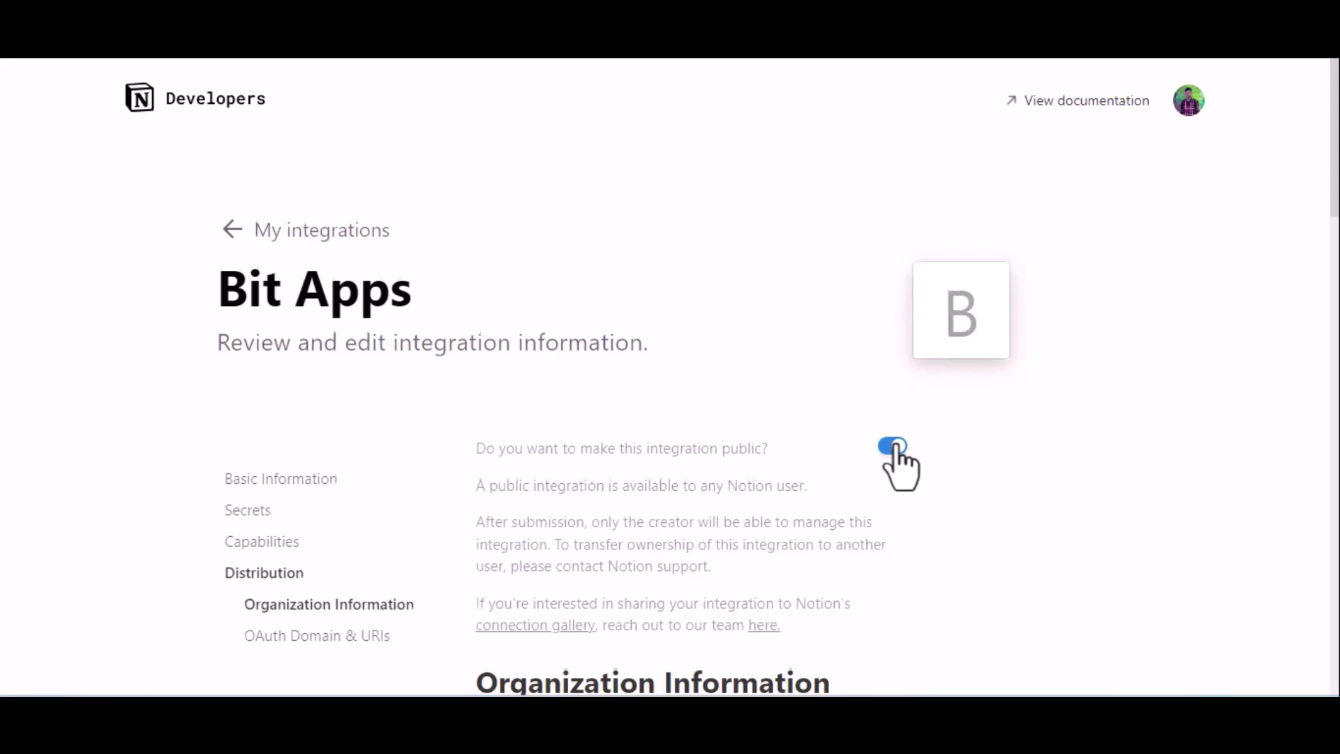
Step: Enter company name 'Bit Appd' and paste the homepage link into the website field
scroll(896, 444, down, 8)
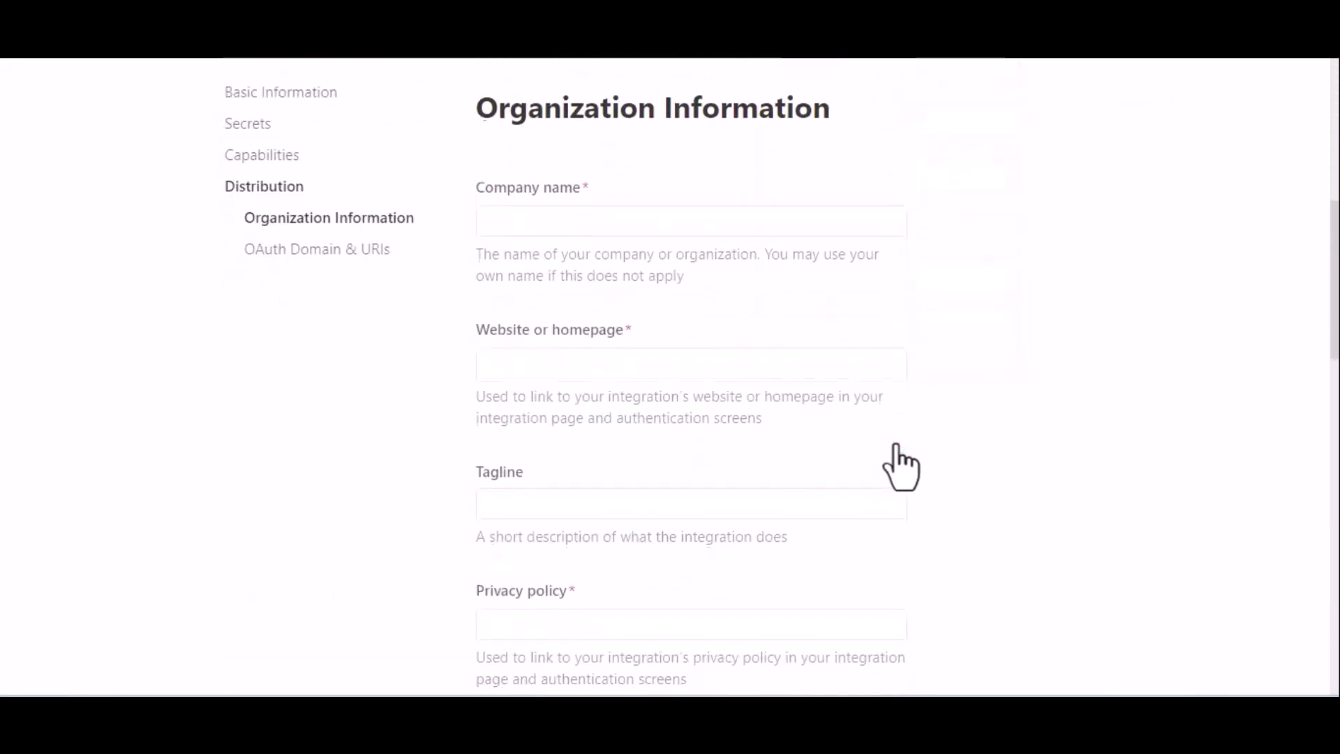
click(621, 218)
text(Bit Appd)
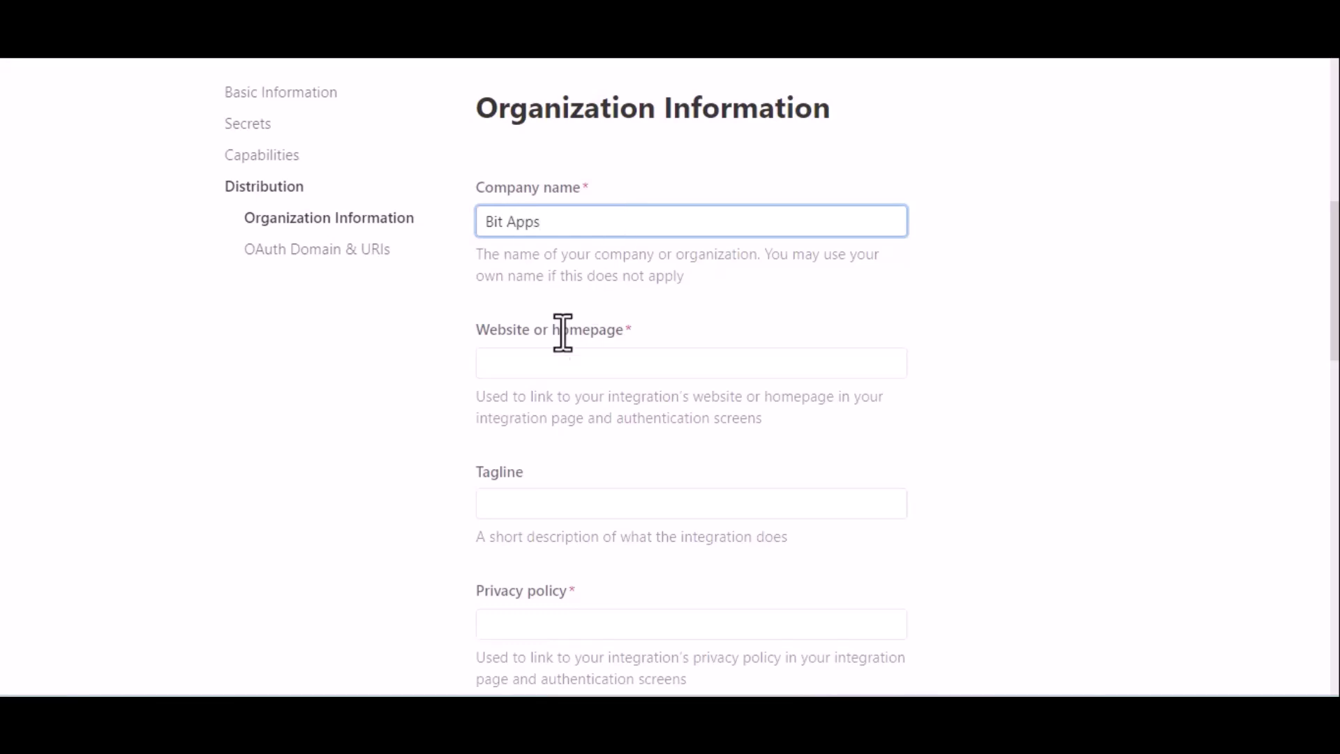
click(561, 362)
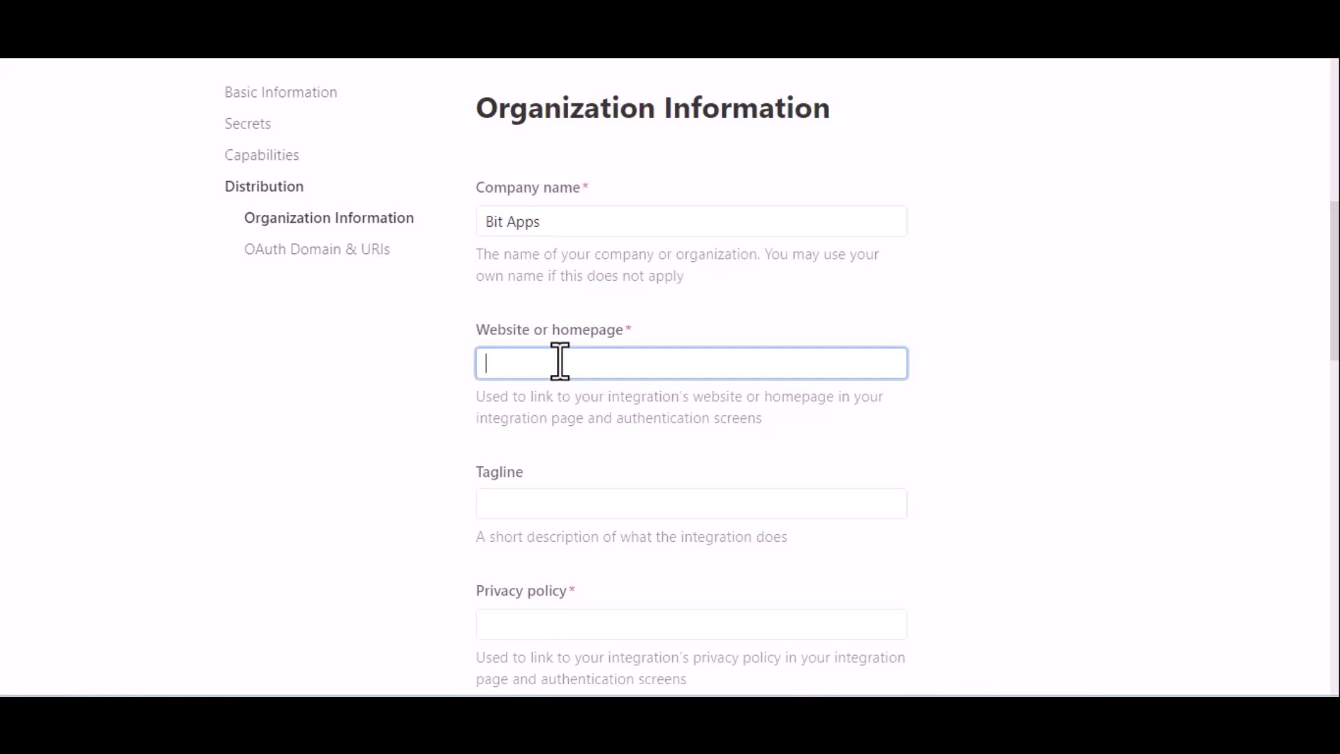
key(super+v)
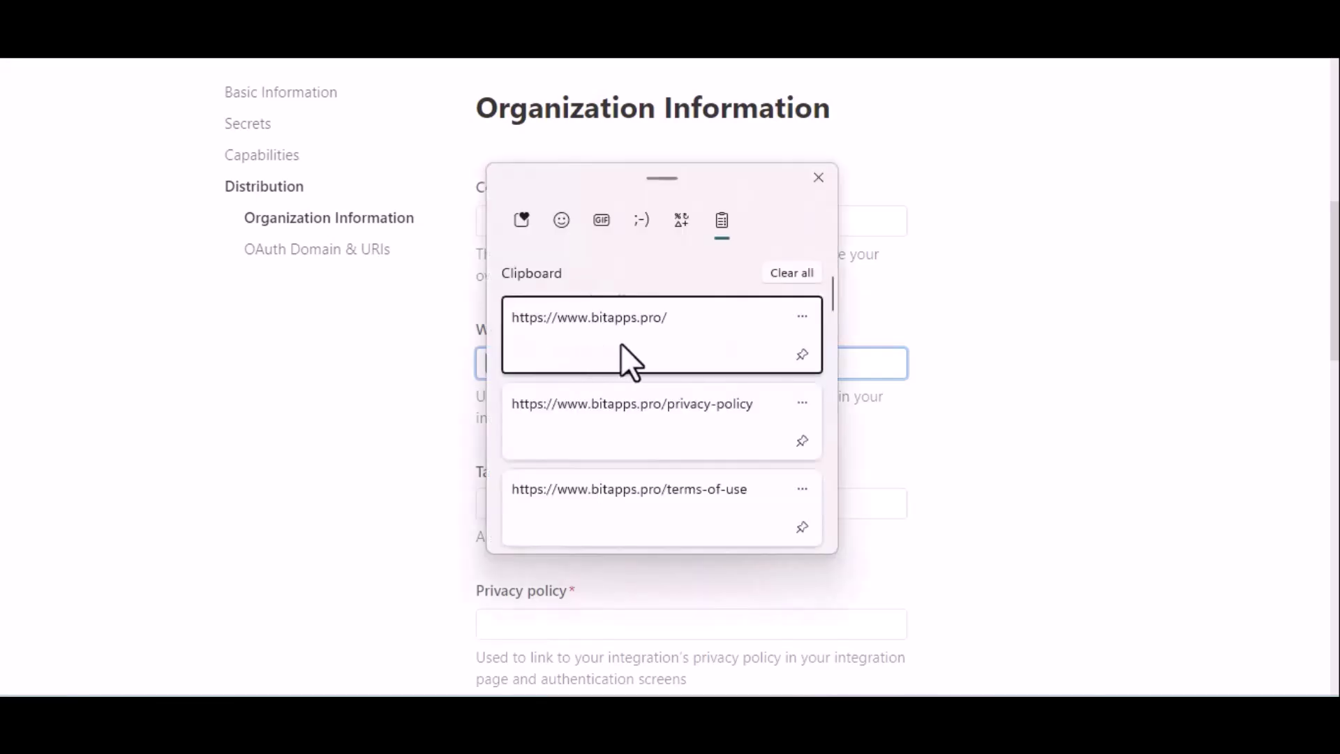
click(621, 344)
Step: Paste the privacy-policy and terms-of-use links from clipboard history
scroll(757, 476, down, 2)
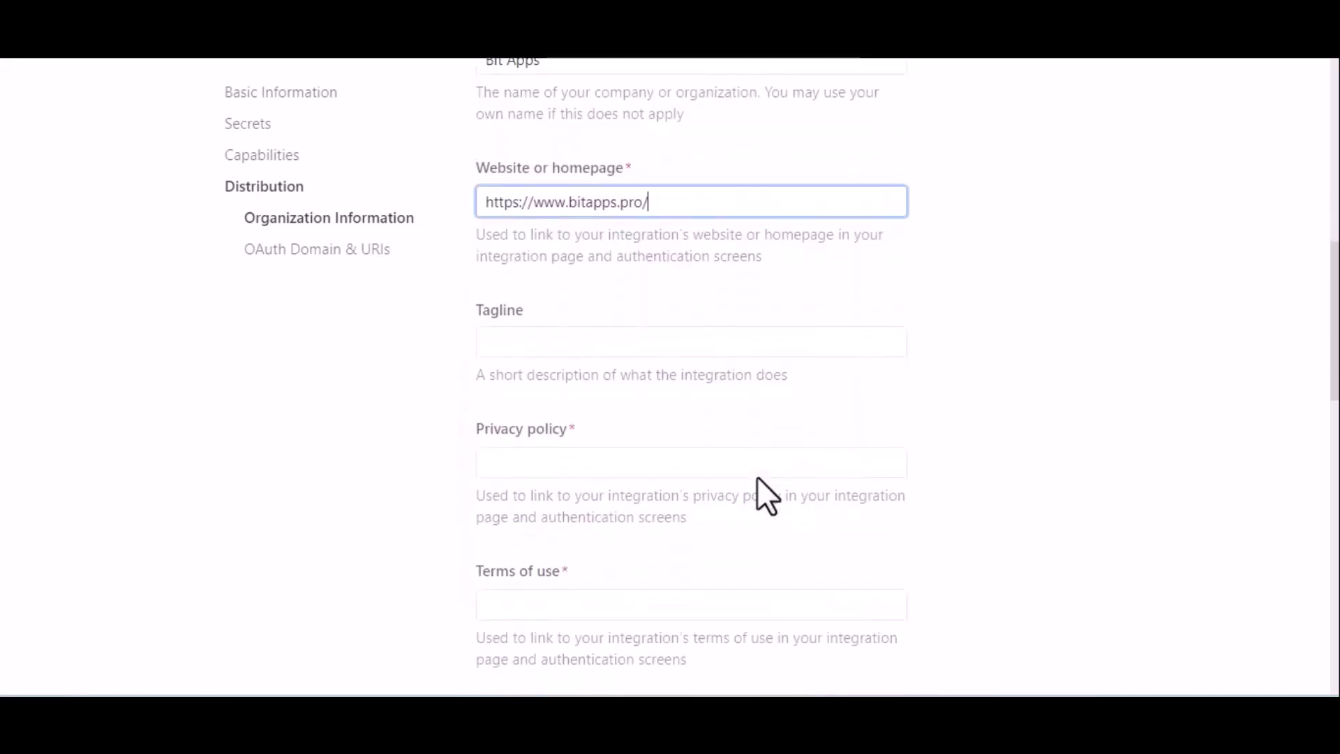
scroll(756, 478, down, 2)
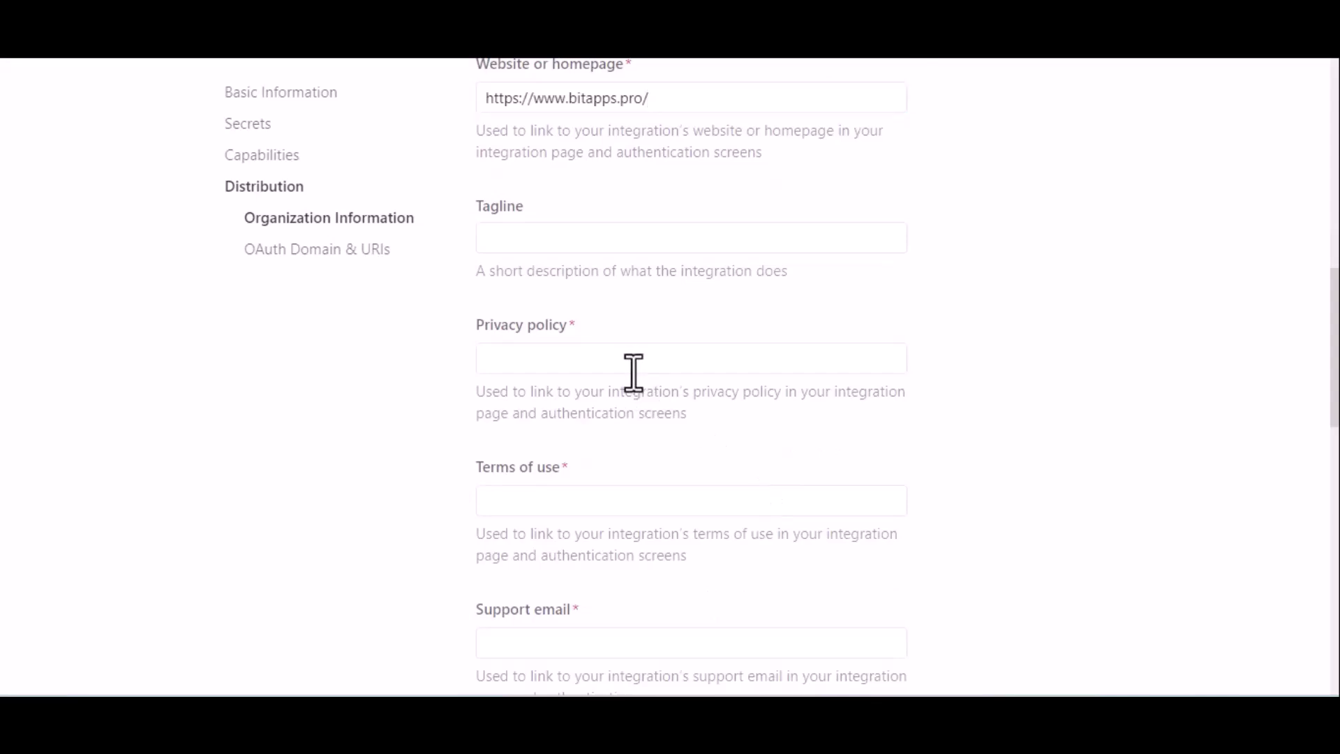
click(586, 358)
key(super+v)
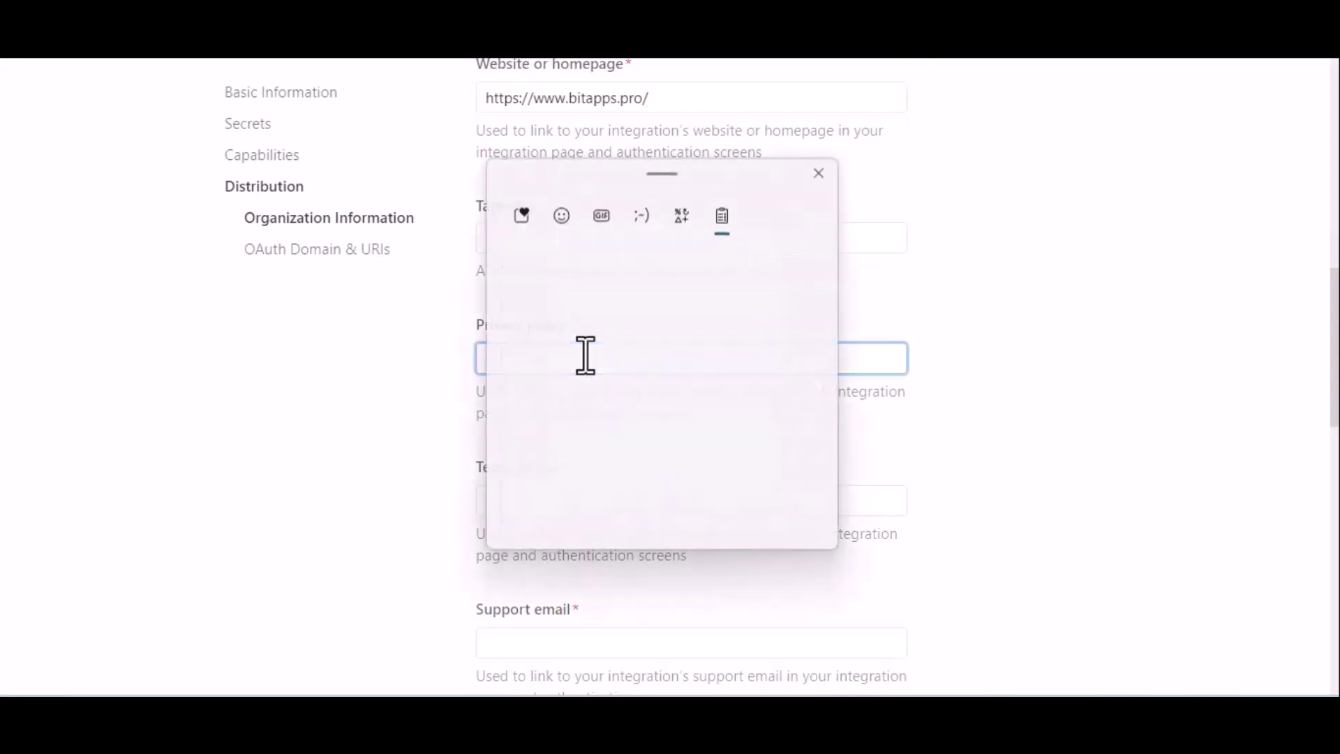
click(651, 414)
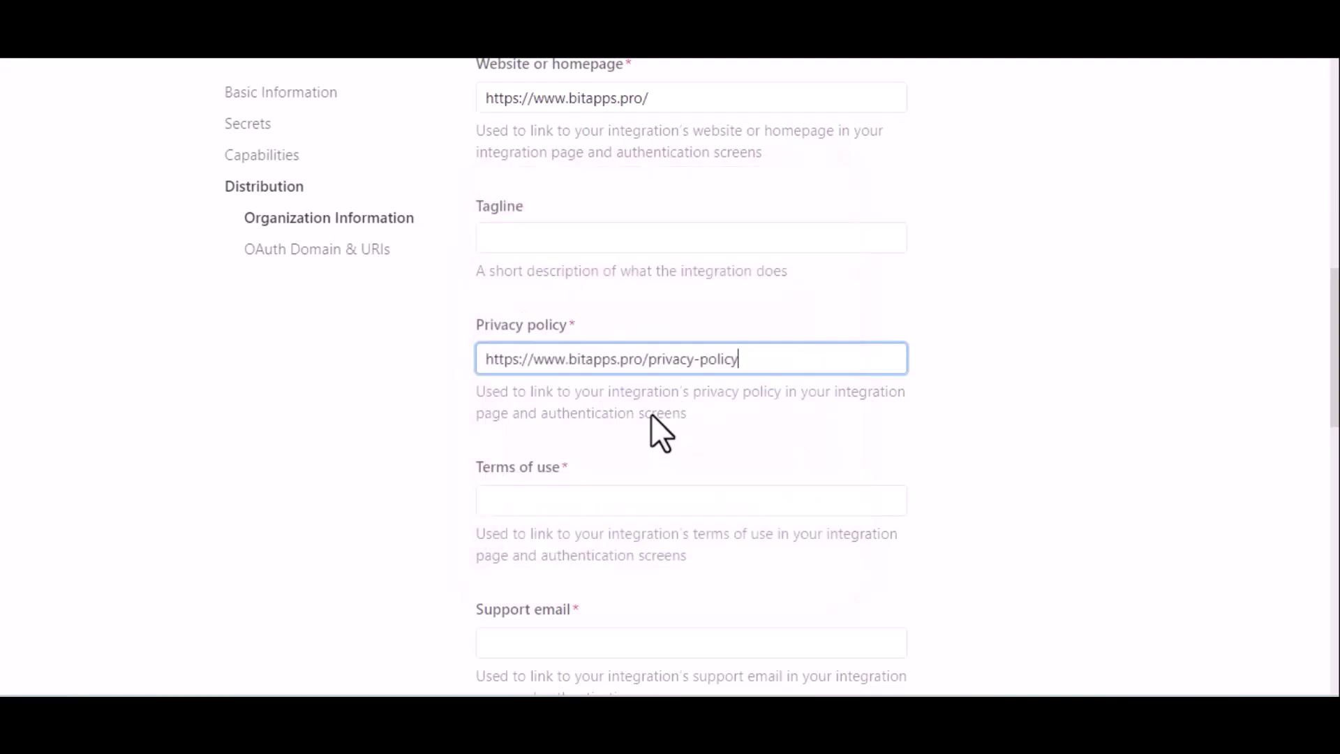
click(697, 494)
key(super+v)
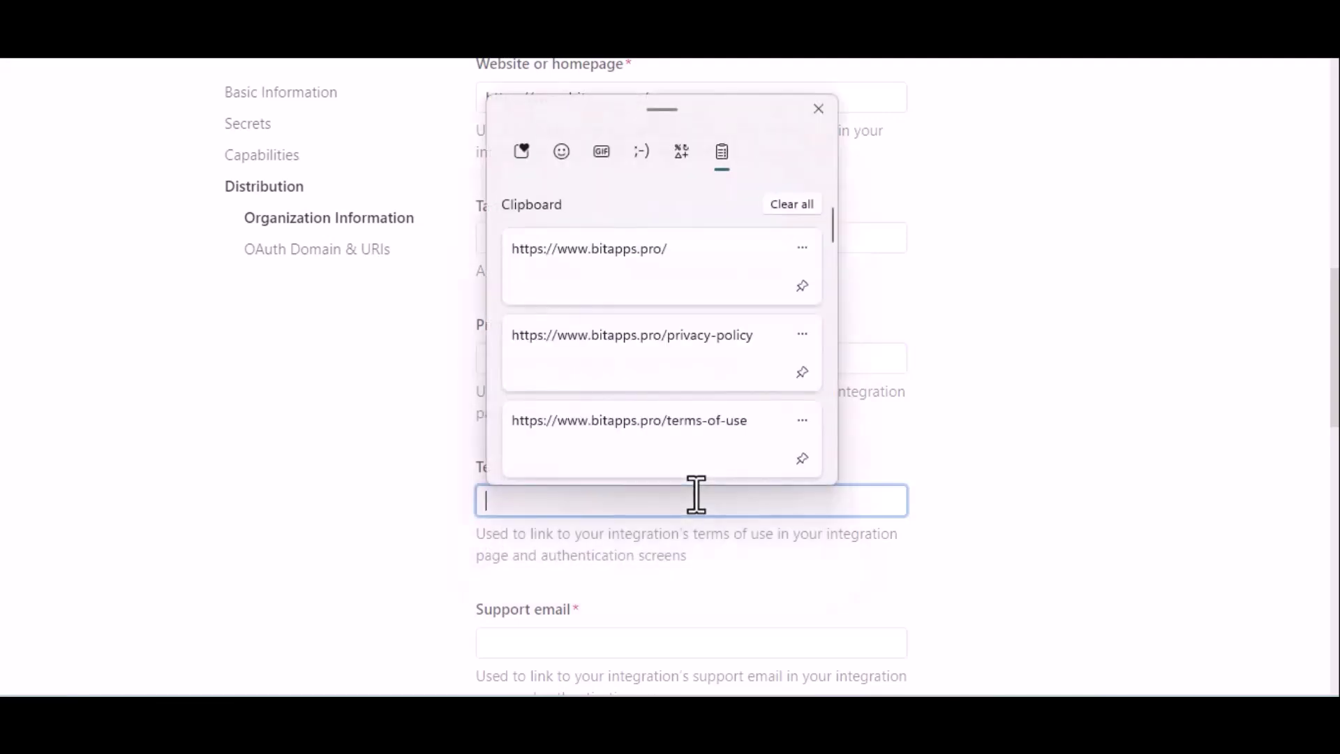
click(732, 445)
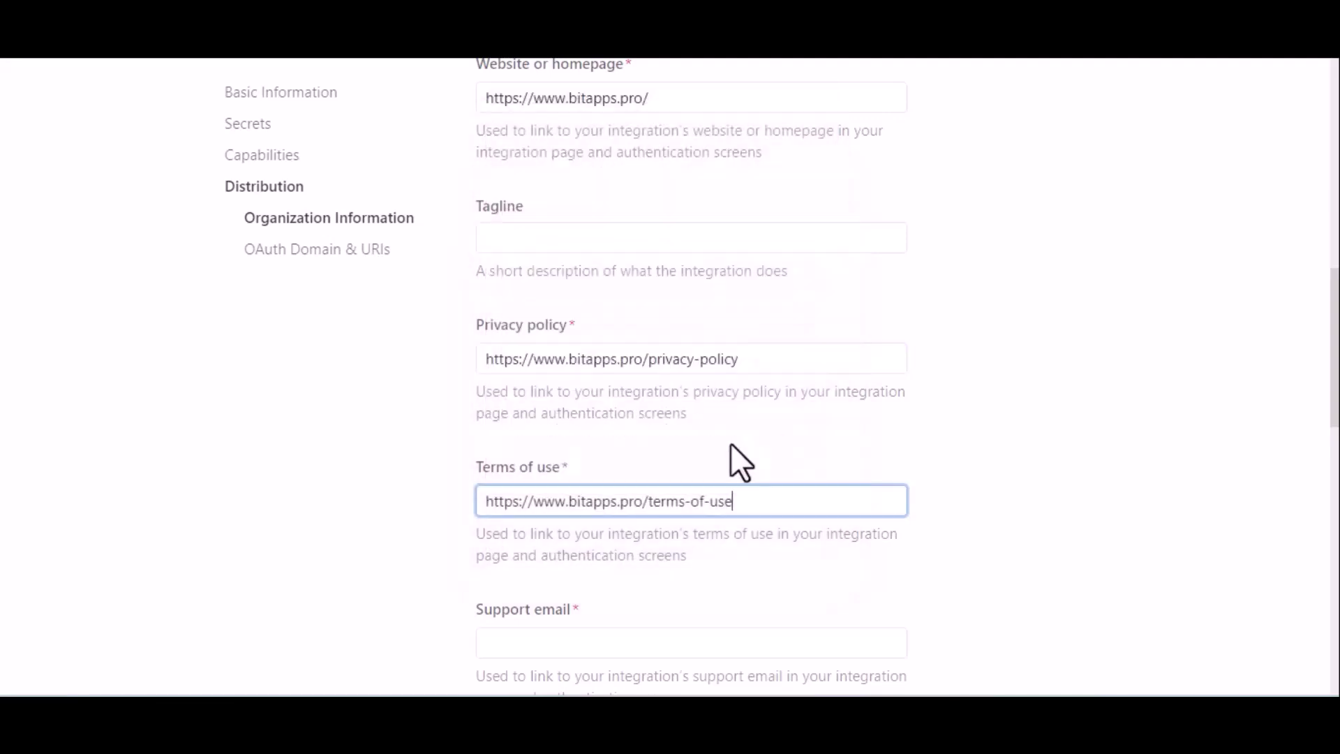
Step: Fill in the integration's support e-mail address
scroll(848, 468, down, 4)
scroll(849, 458, down, 2)
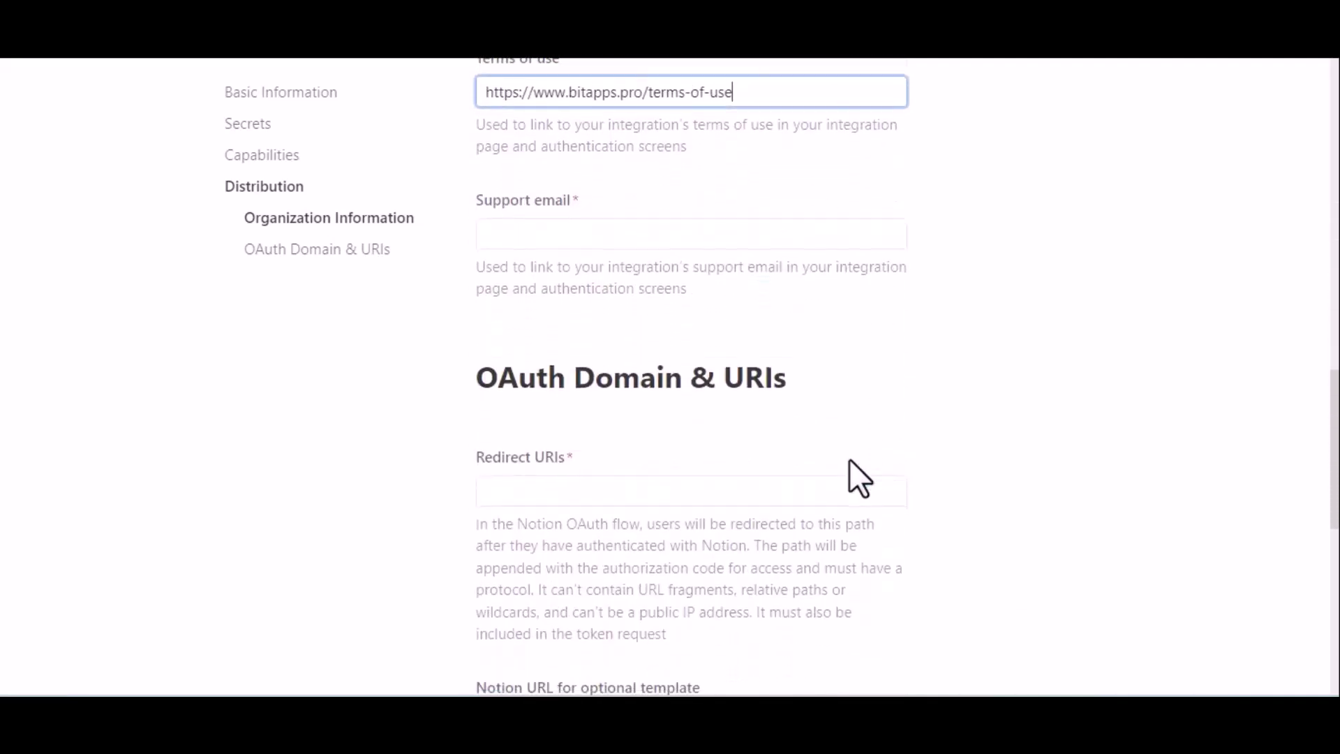
click(637, 238)
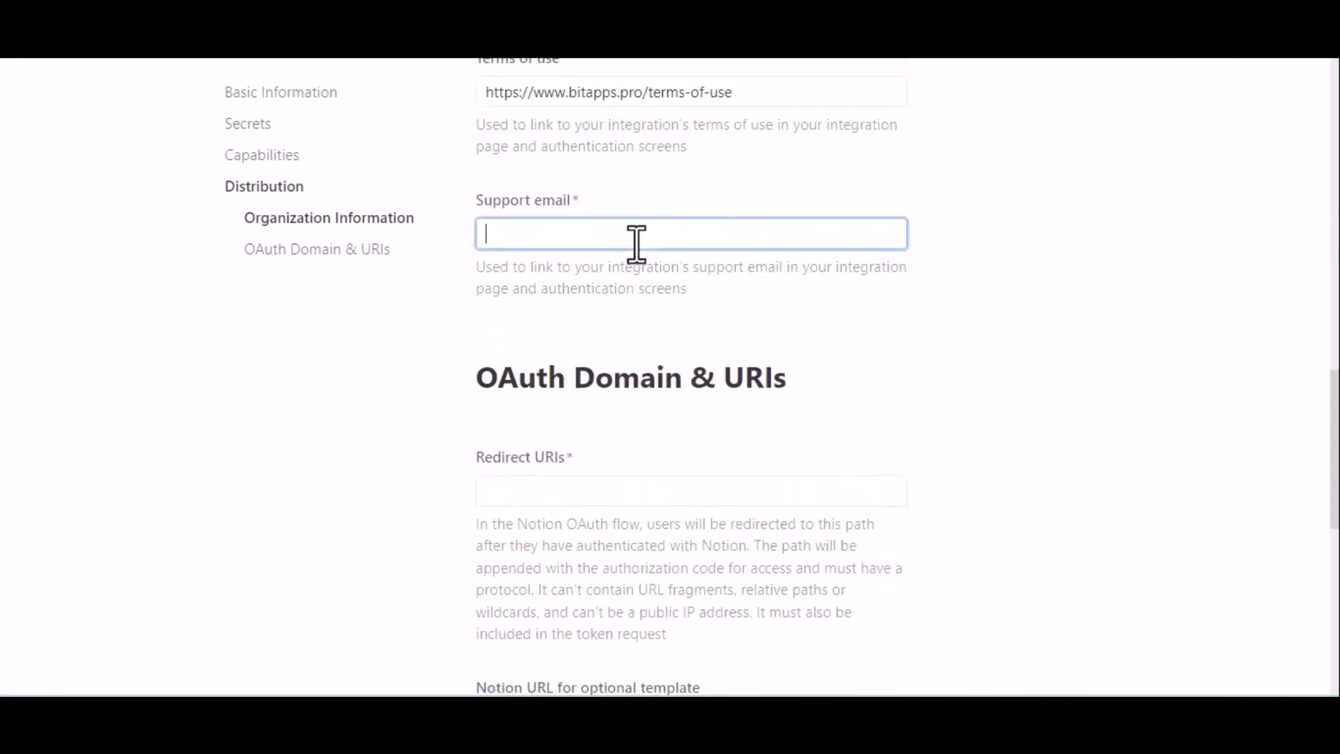
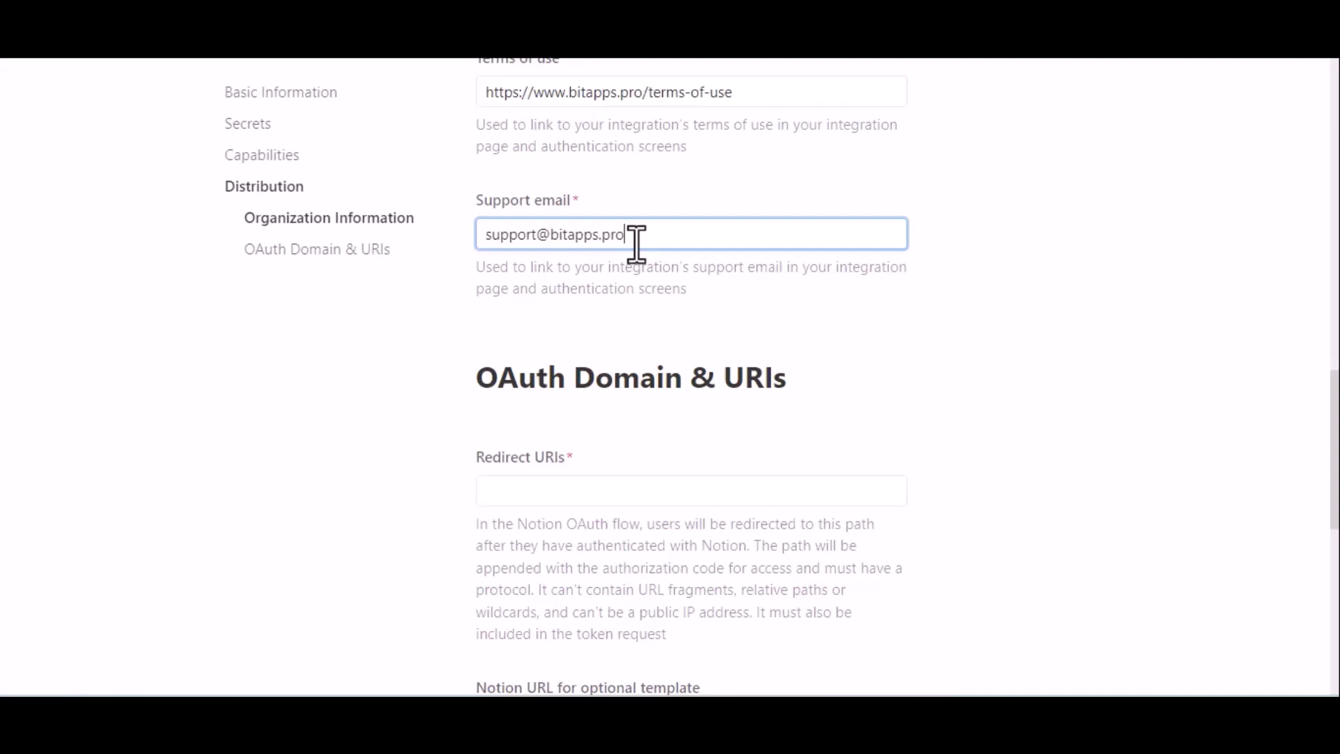
click(628, 312)
scroll(628, 311, down, 2)
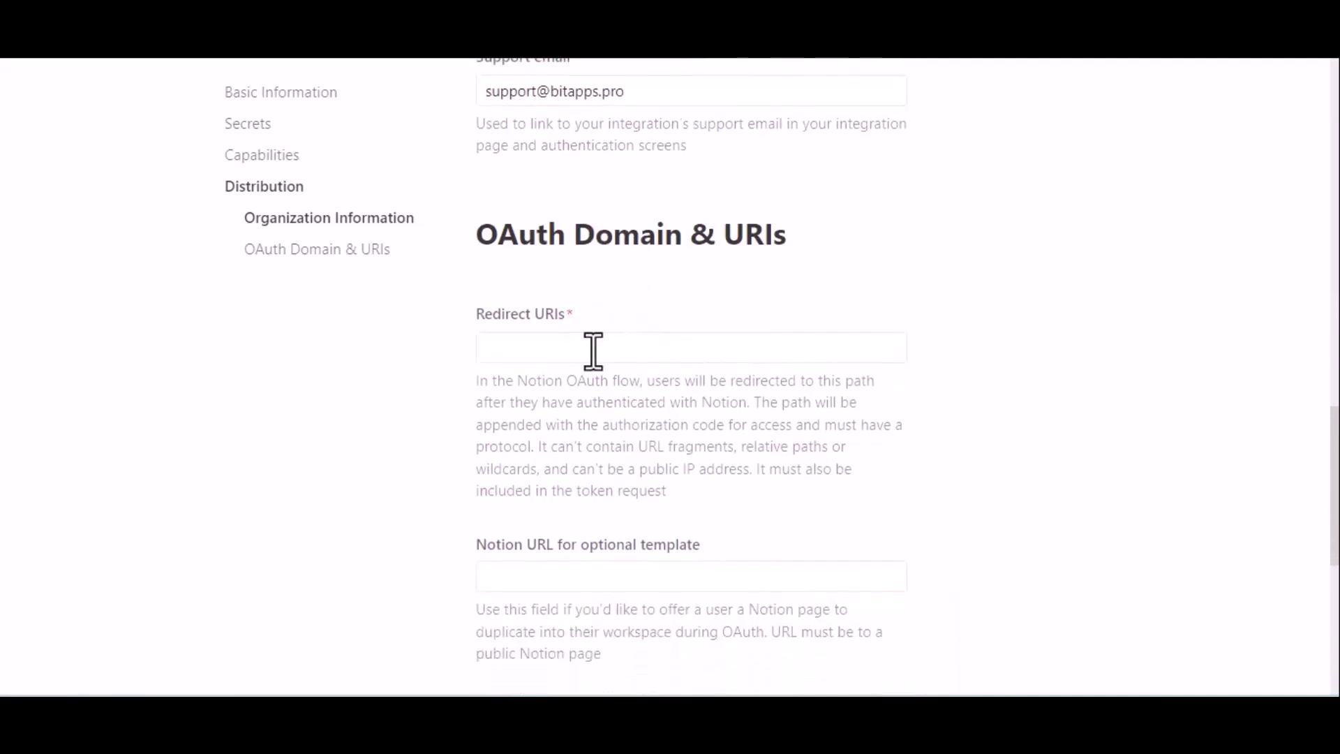
click(593, 350)
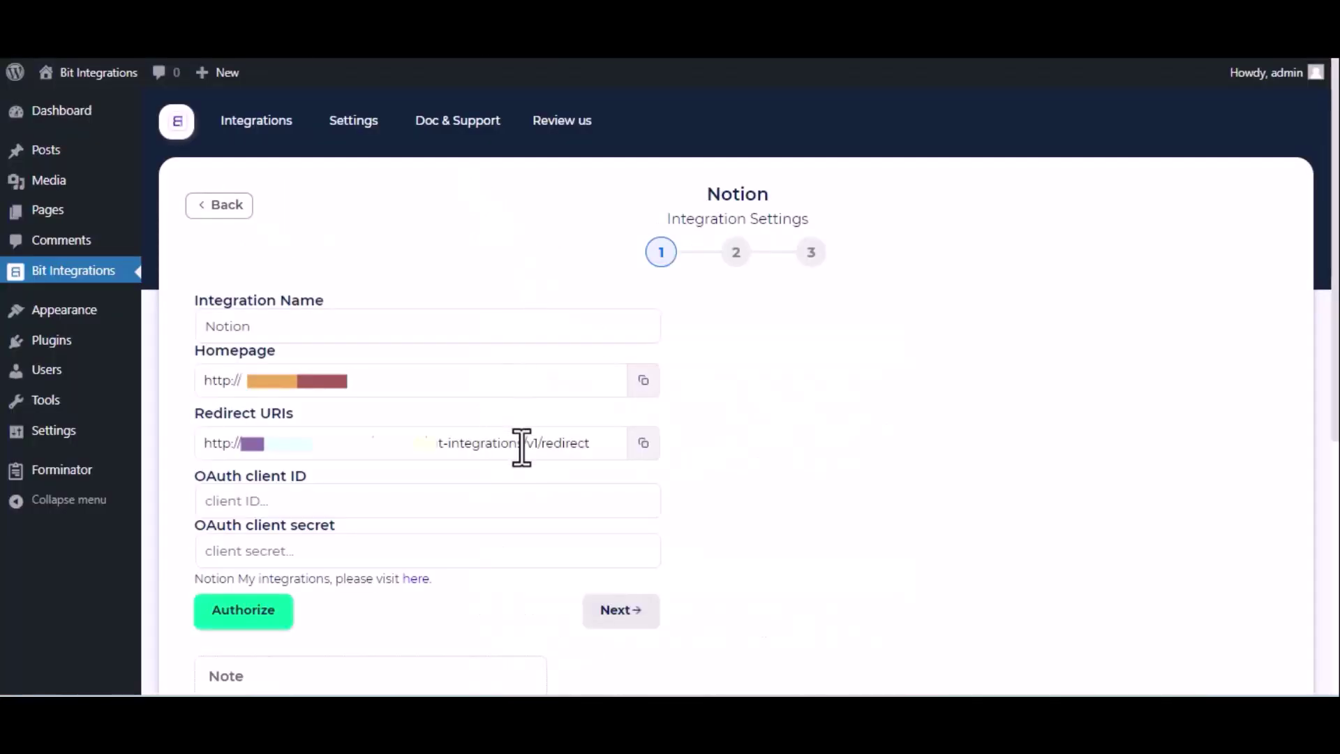
Step: Add the Bit Integrations redirect URI and submit the integration as public
triple_click(521, 445)
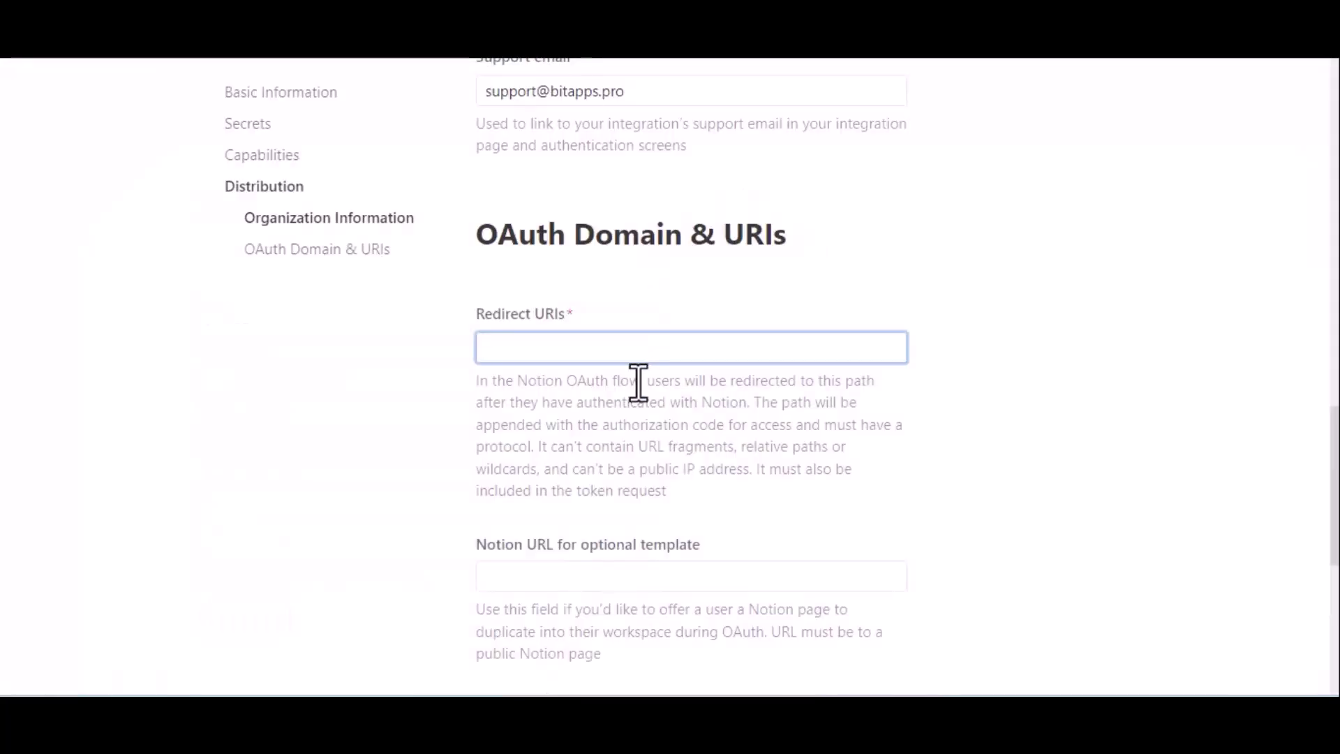
text(http://bit-integrations.local/wp-json/bit-integrations/v1/redirect)
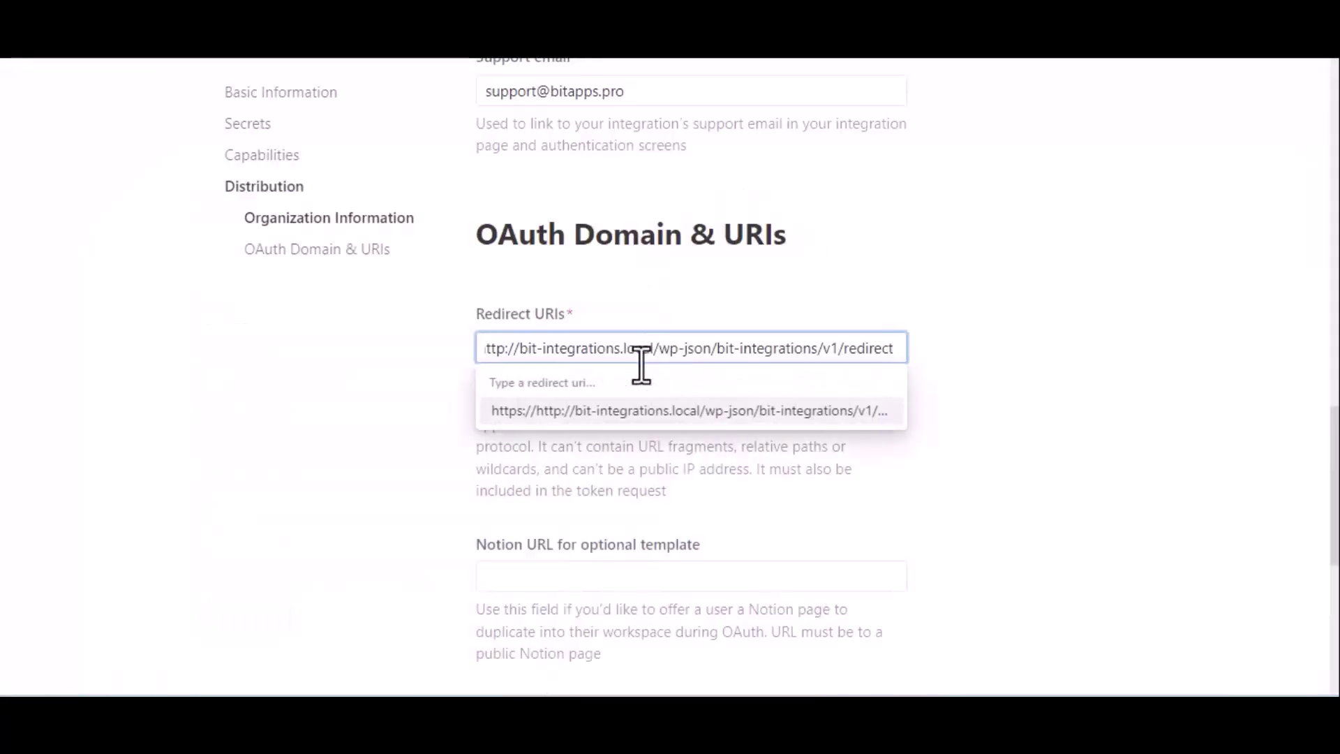
click(673, 412)
scroll(672, 415, down, 4)
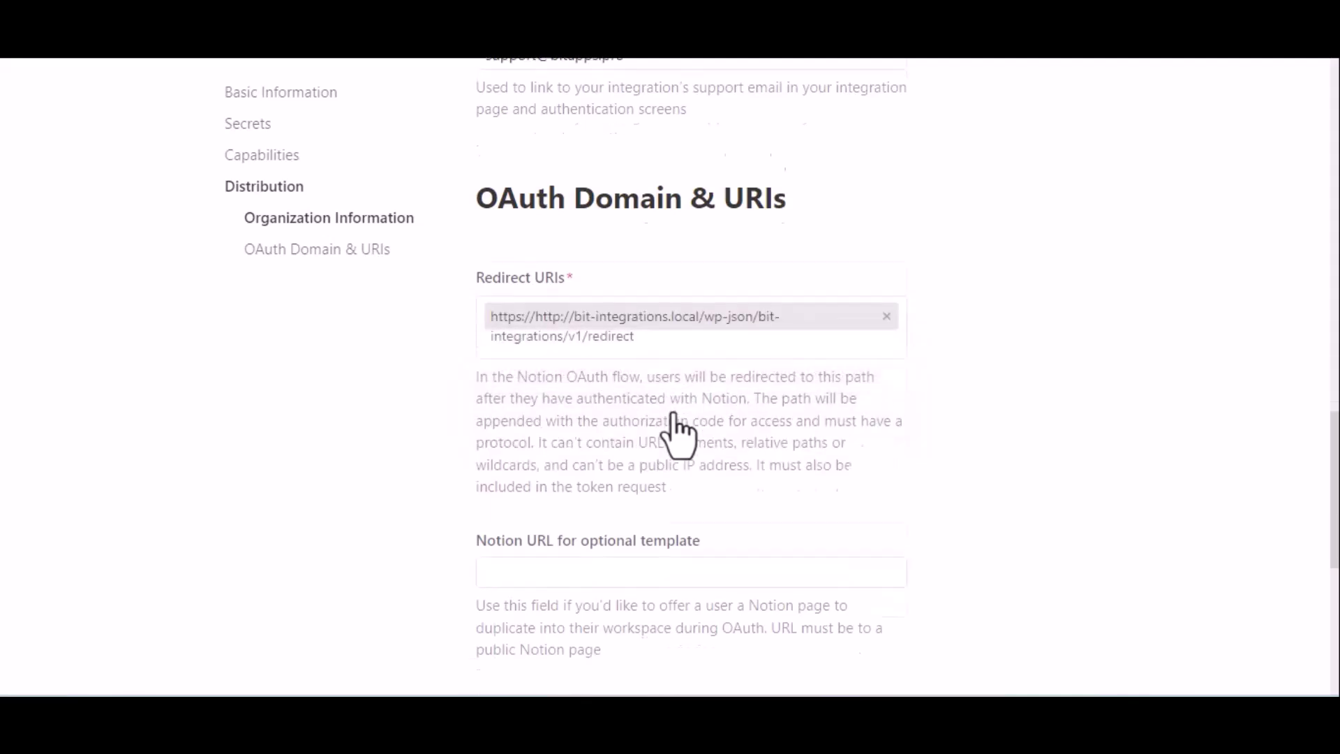
click(842, 487)
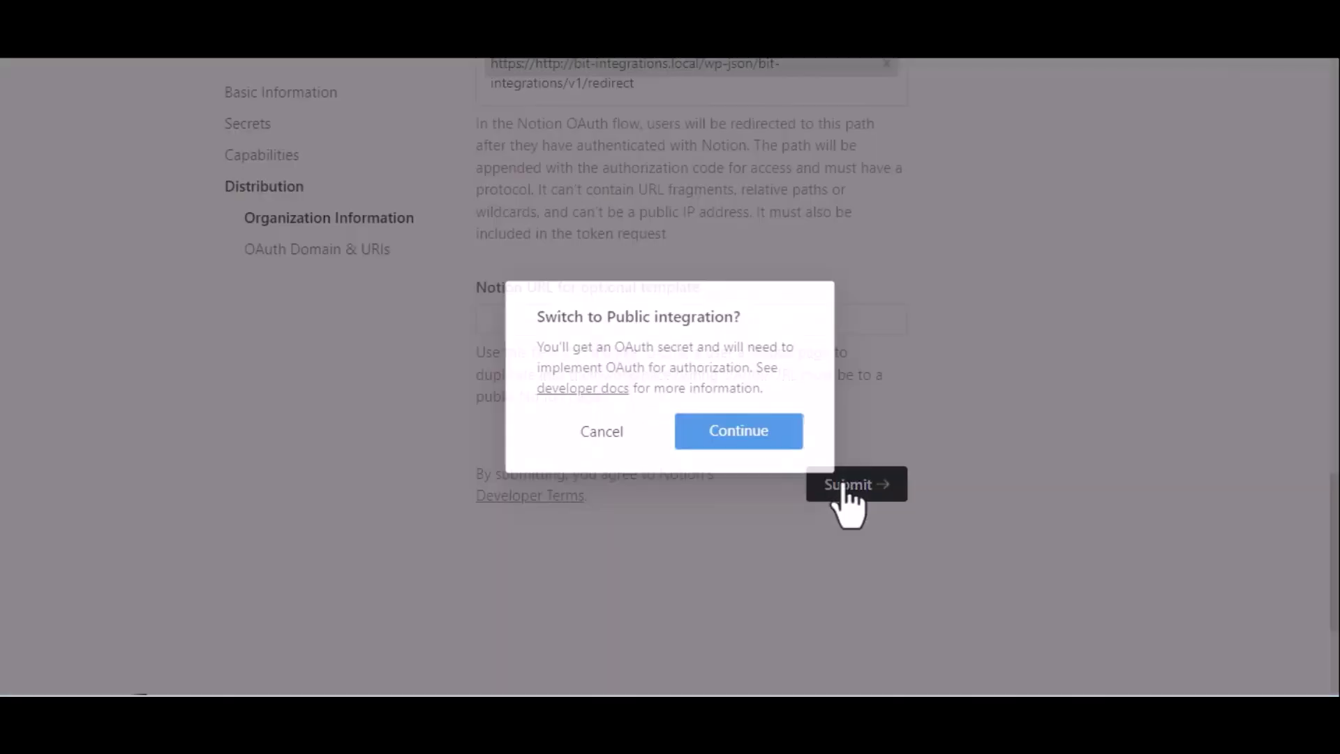
click(764, 433)
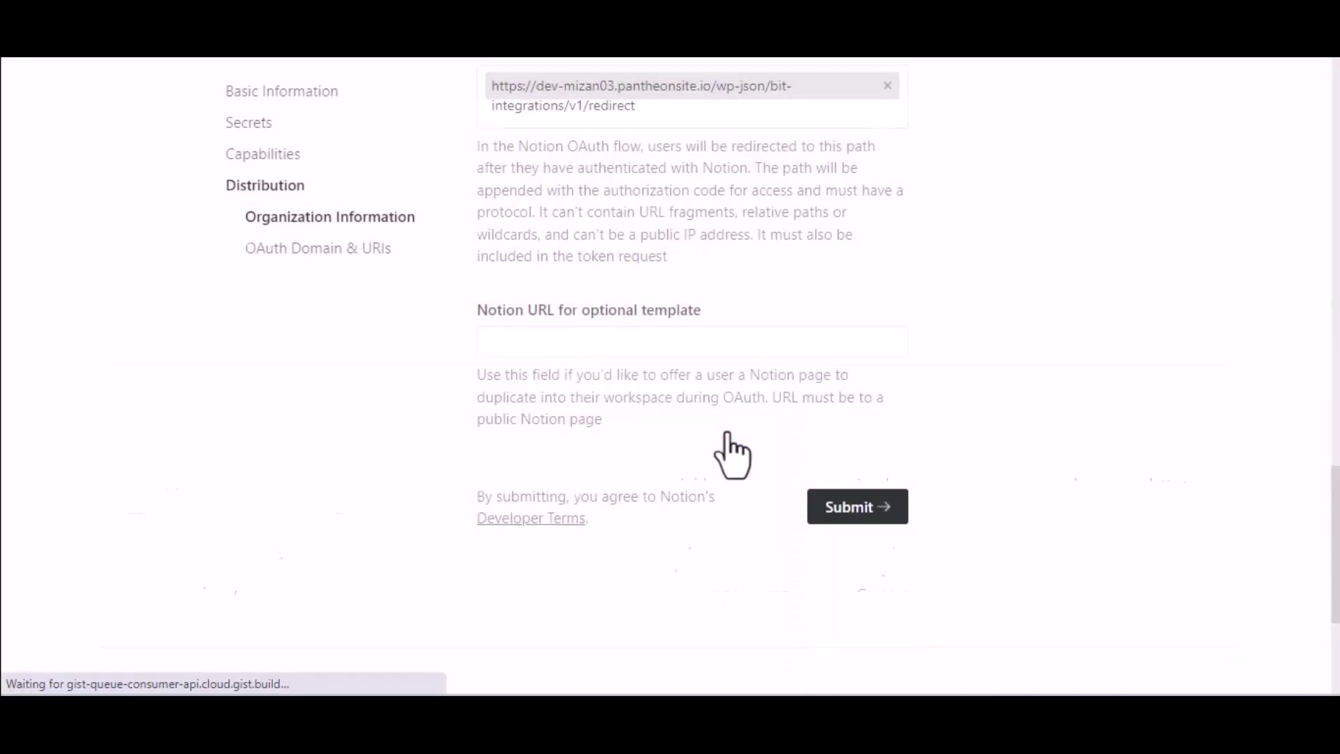
scroll(731, 454, up, 5)
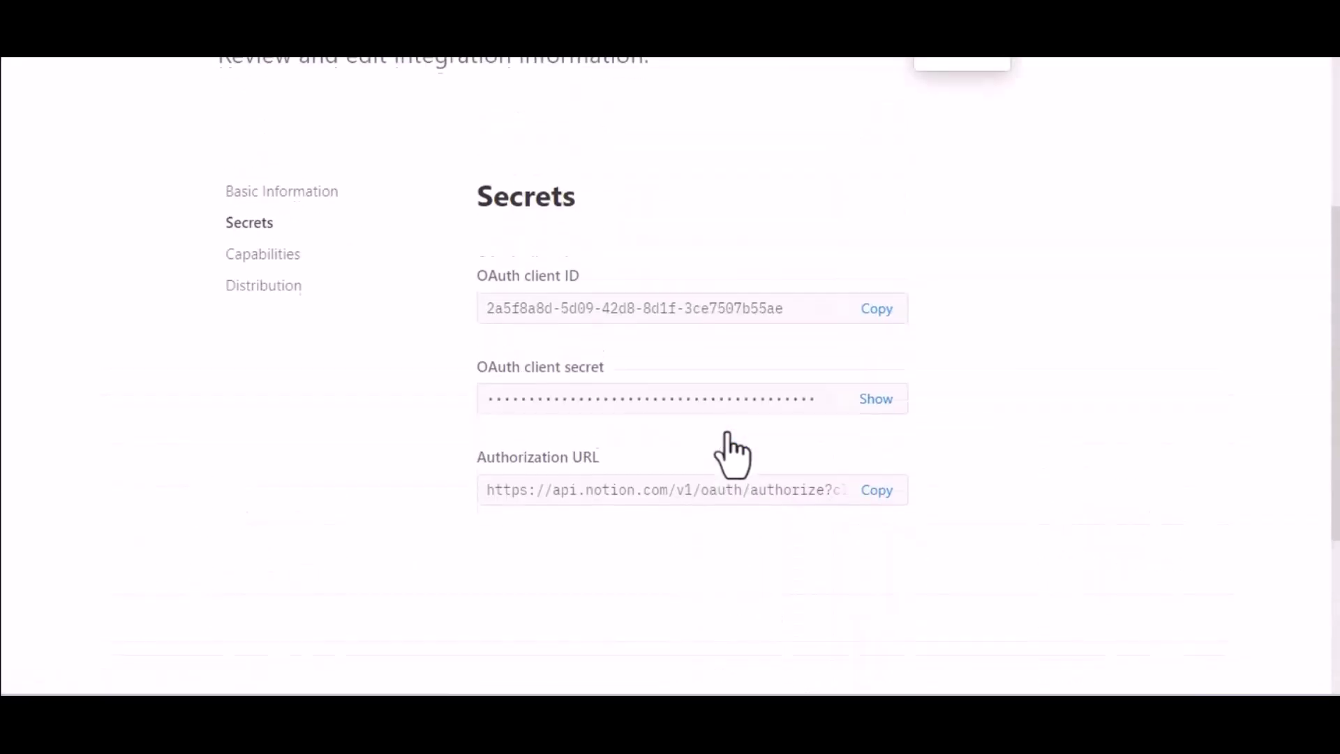
Step: Copy Notion's OAuth client ID into the Bit Integrations Notion settings
click(881, 326)
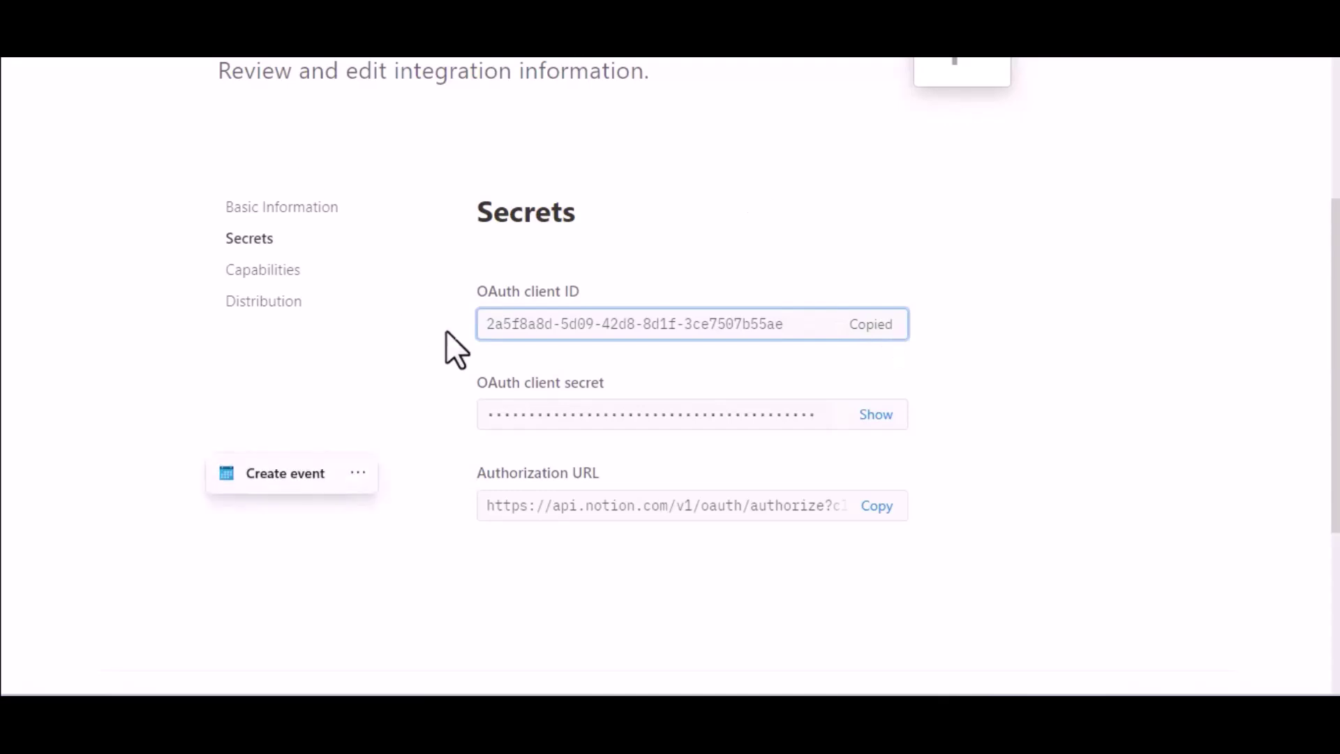
key(alt+Tab)
click(356, 500)
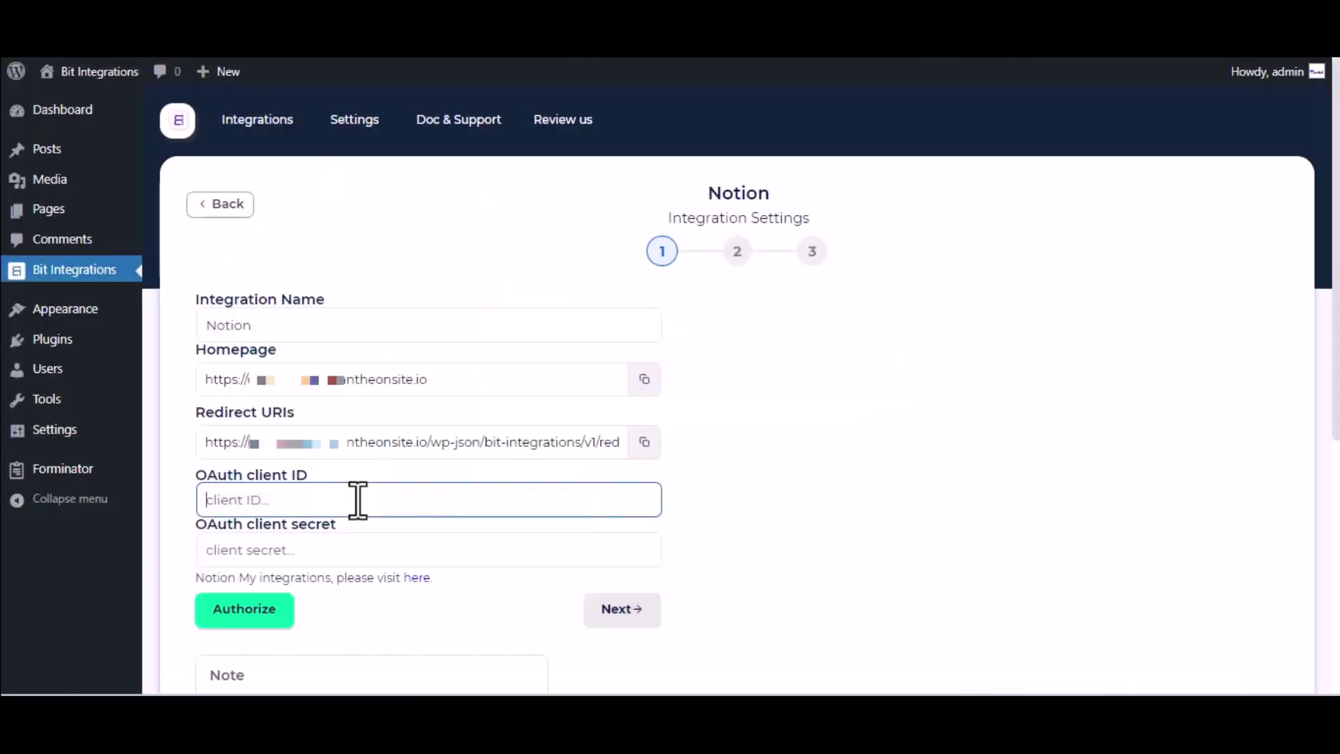
key(ctrl+v)
Step: Reveal Notion's OAuth client secret and paste it into the client secret field
key(alt+Tab)
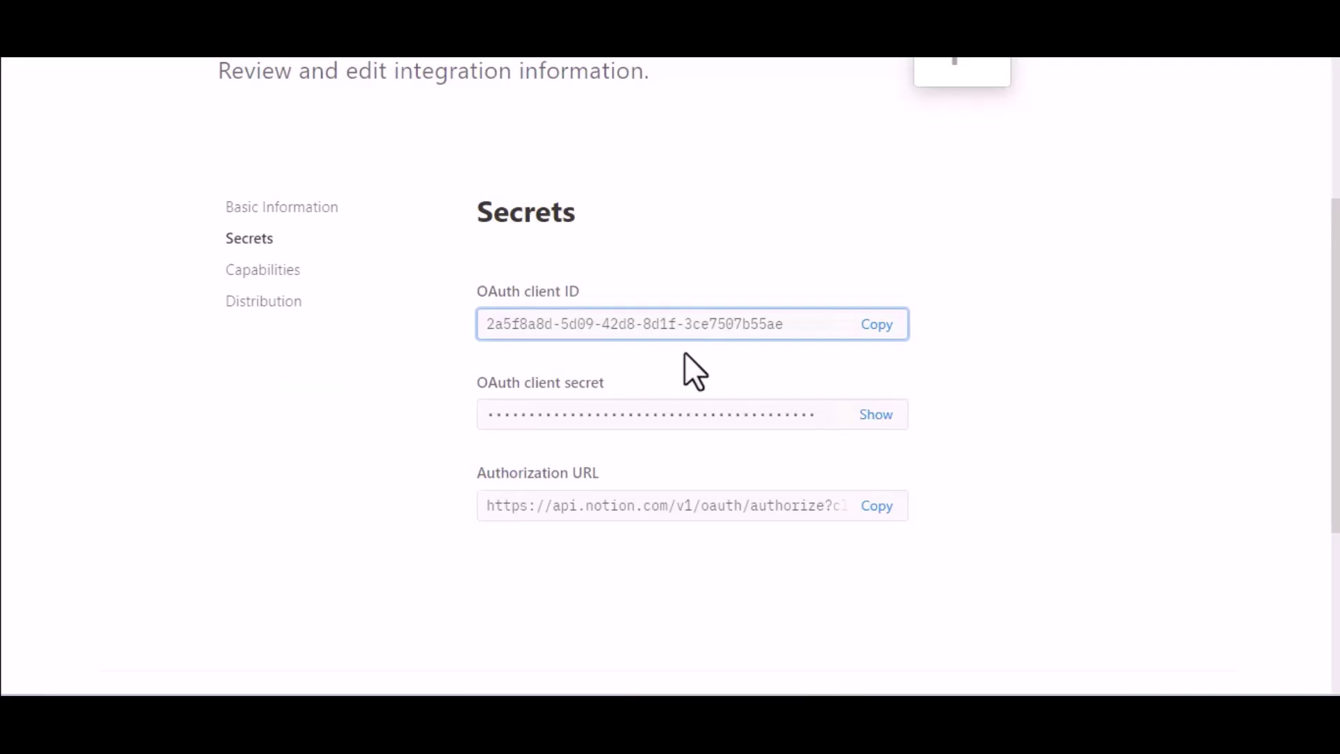
click(876, 414)
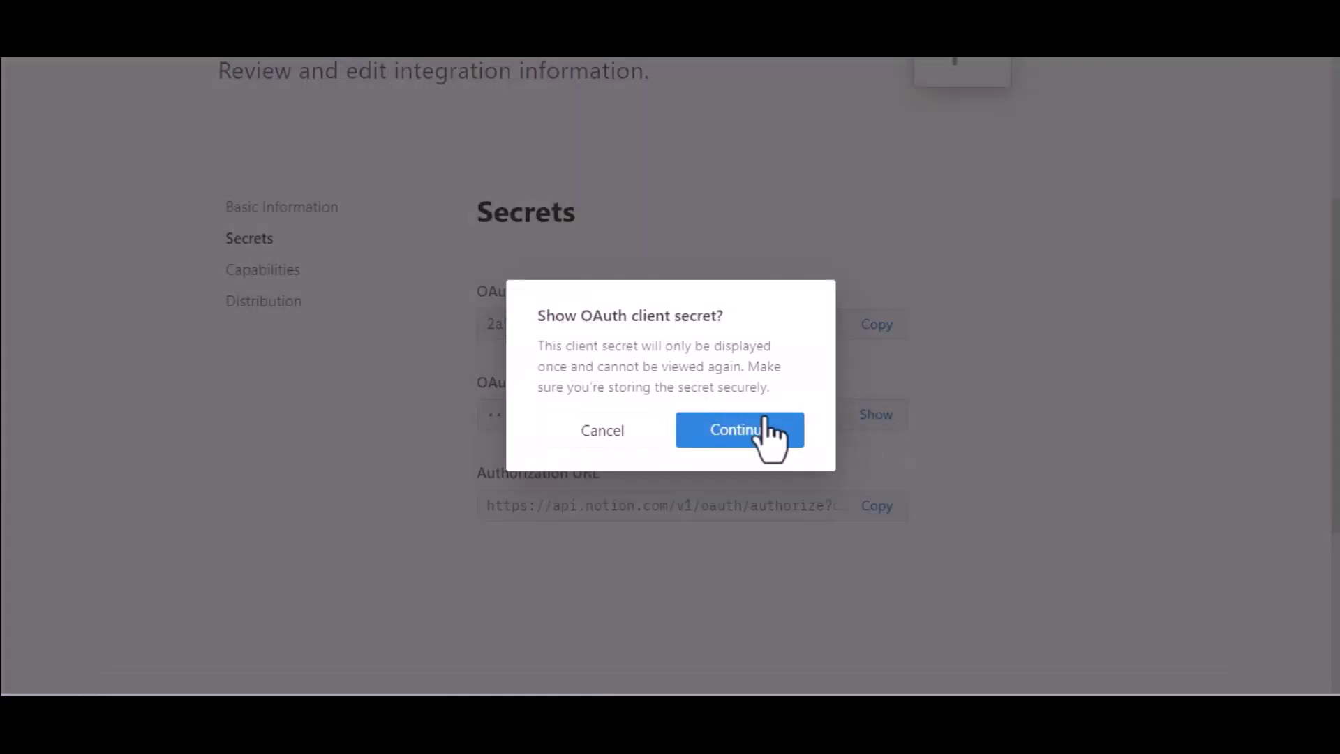
click(765, 422)
click(878, 425)
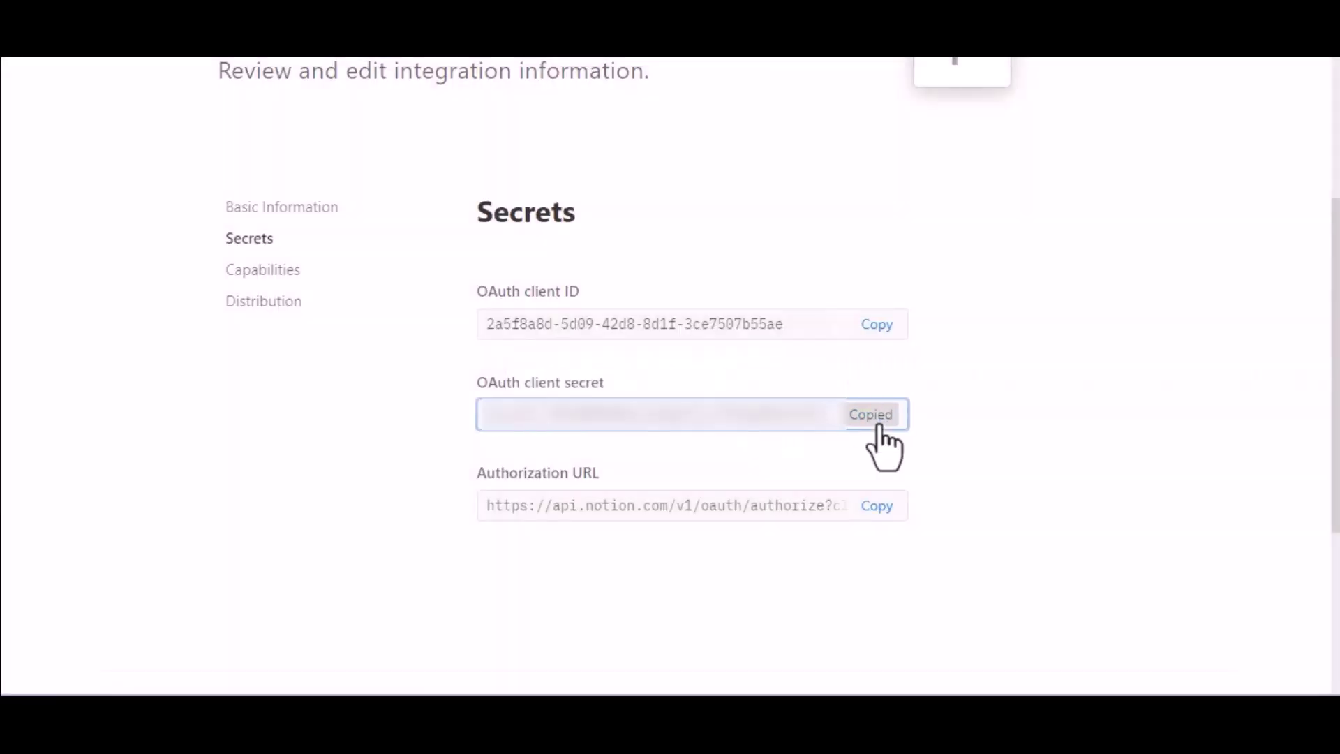
key(alt+Tab)
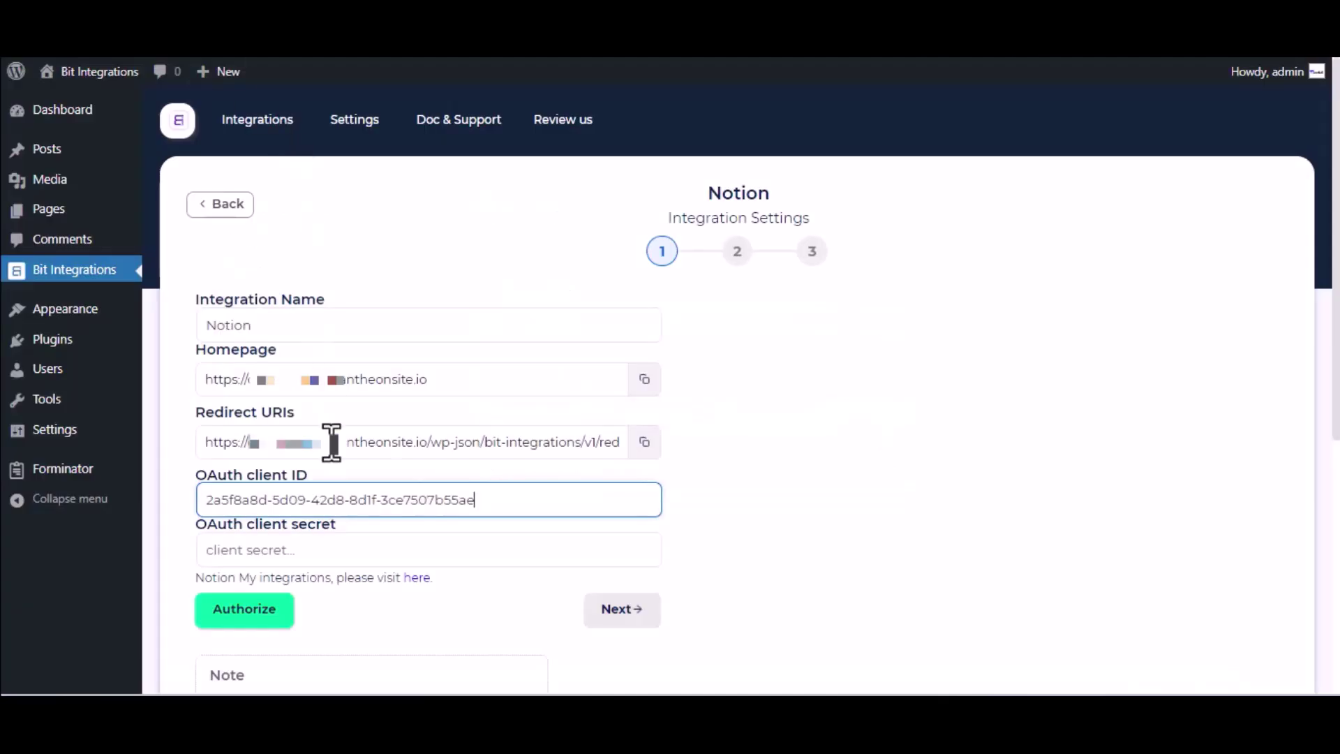
click(363, 548)
key(ctrl+v)
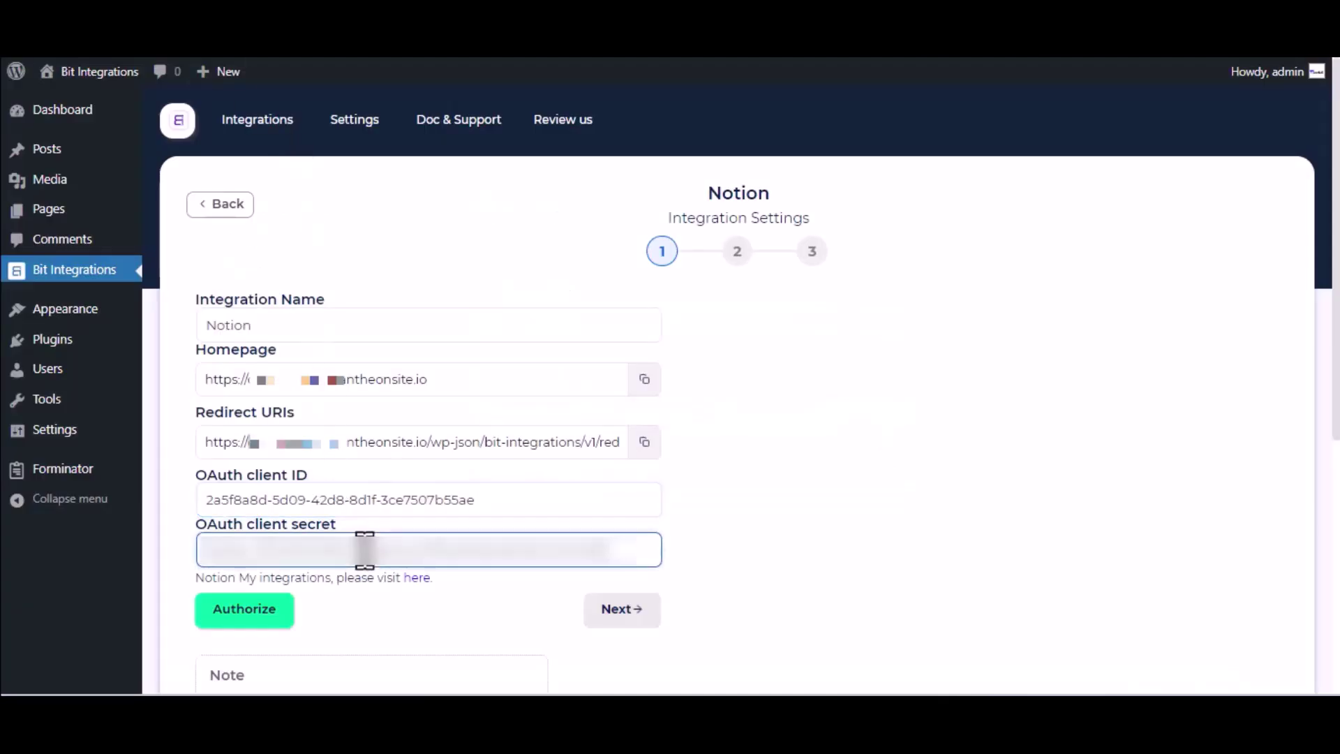
scroll(363, 548, down, 2)
Step: Authorize the Notion connection, granting access only to the Journal page
click(262, 501)
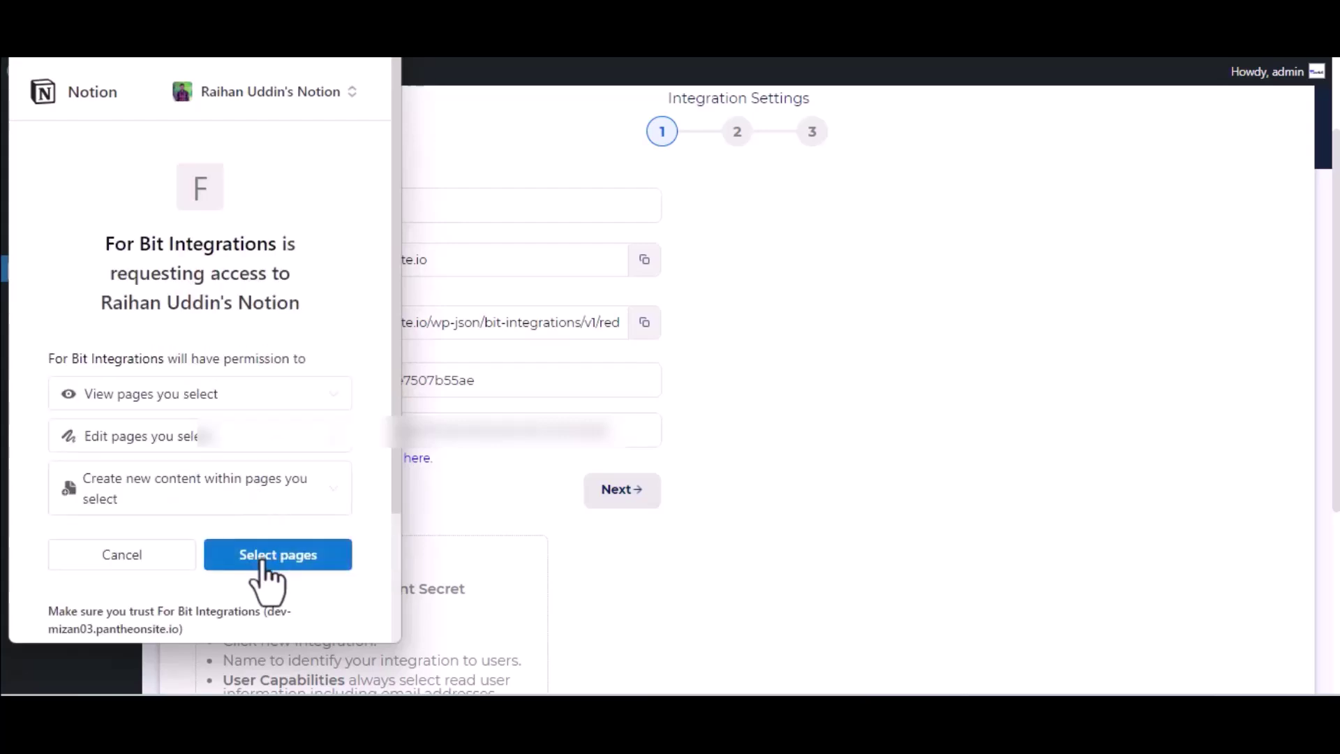
click(264, 559)
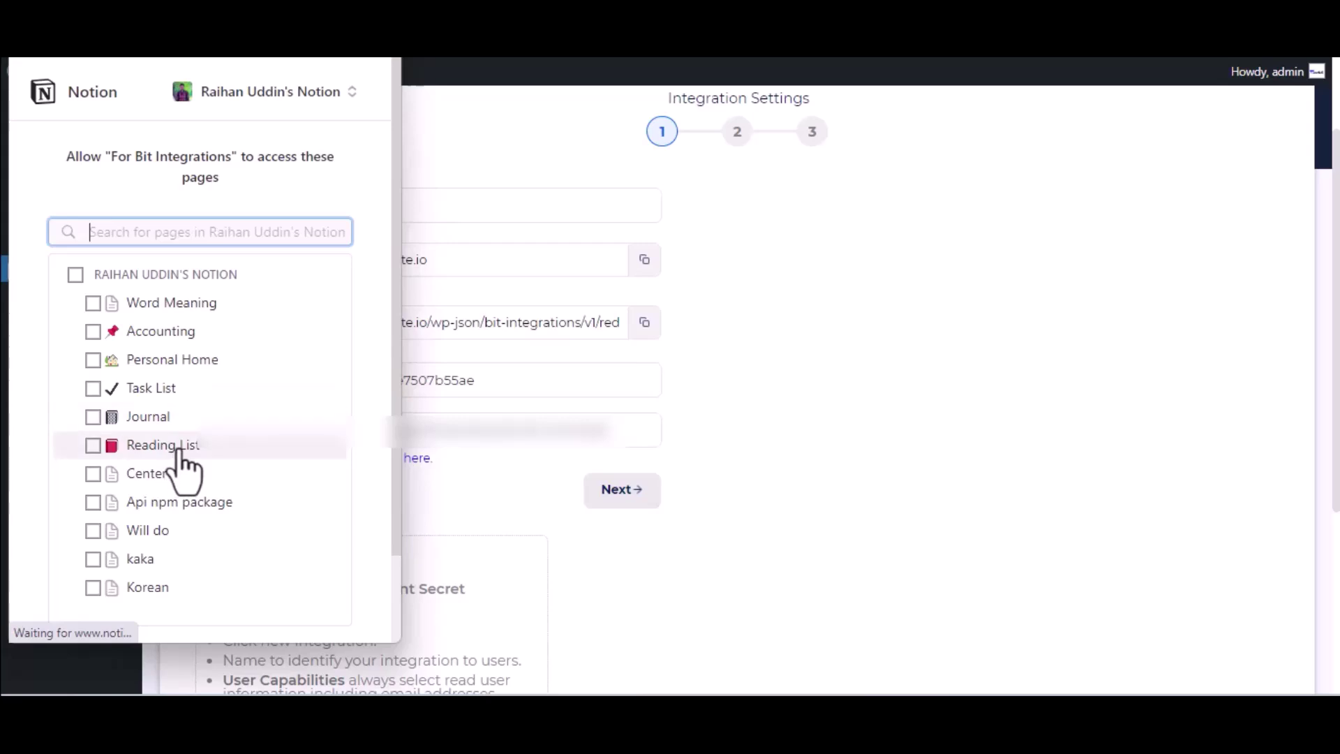
click(155, 419)
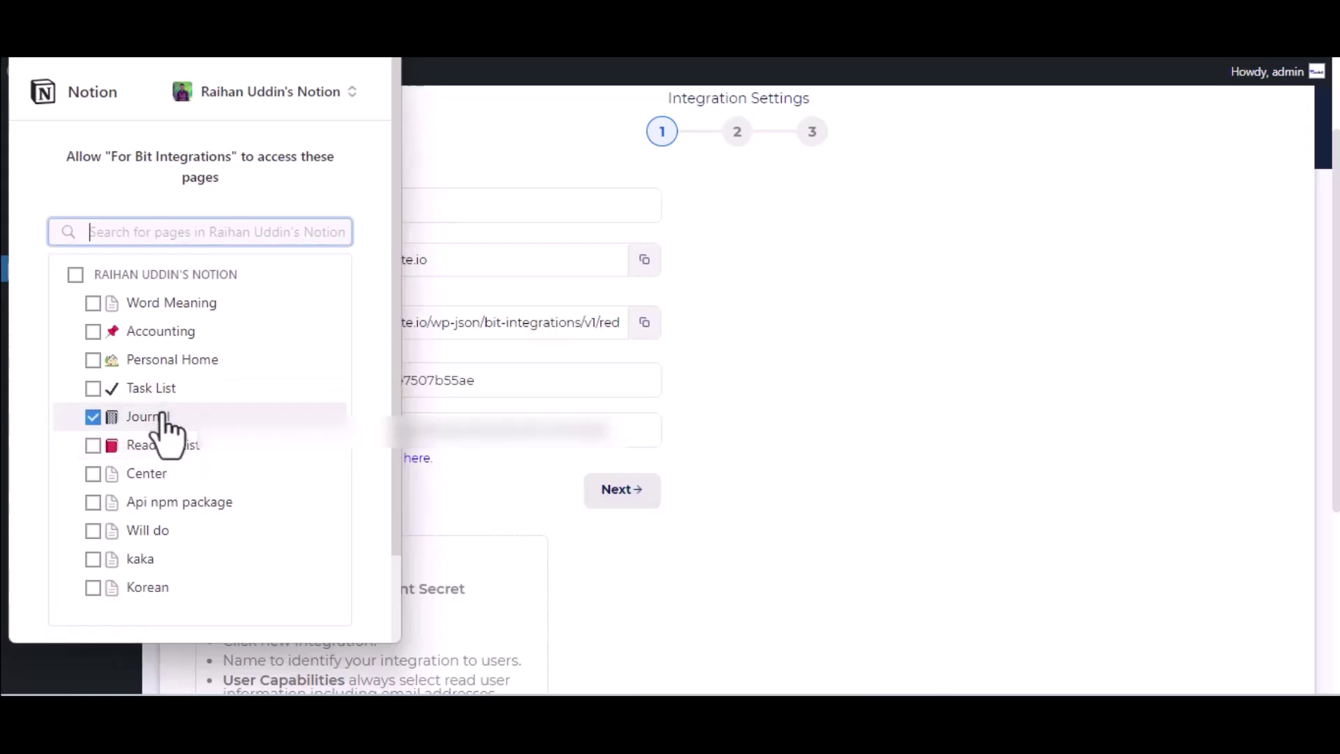
scroll(164, 426, down, 2)
click(274, 574)
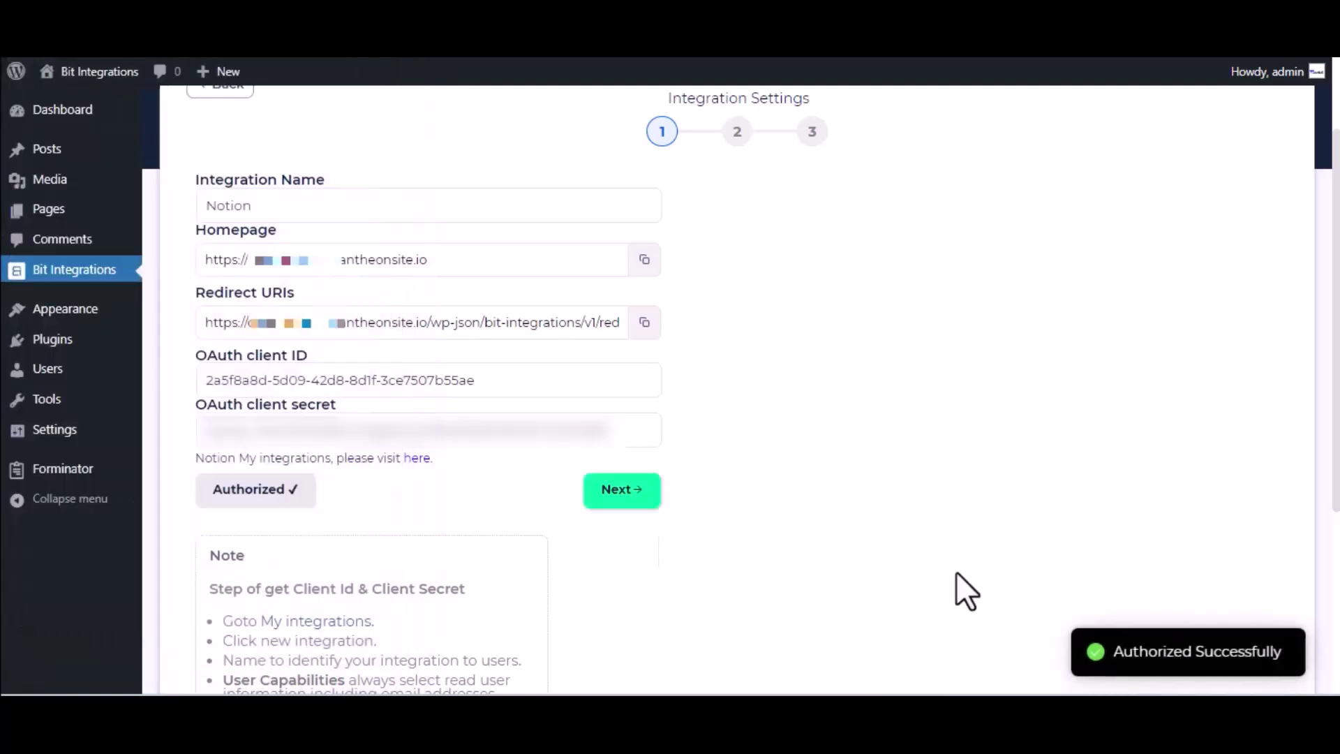
Step: Choose the Journal database and map the Name-1 form field to Notion's Name
click(645, 490)
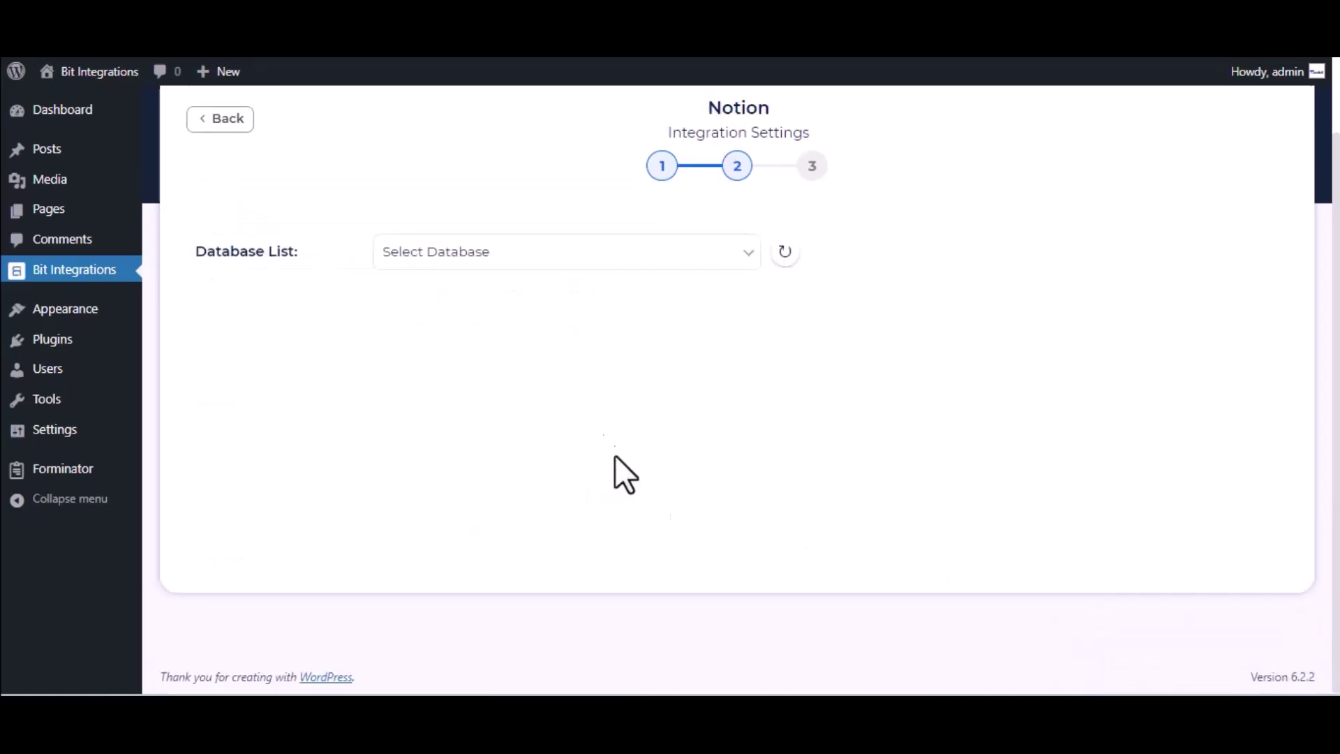
click(501, 257)
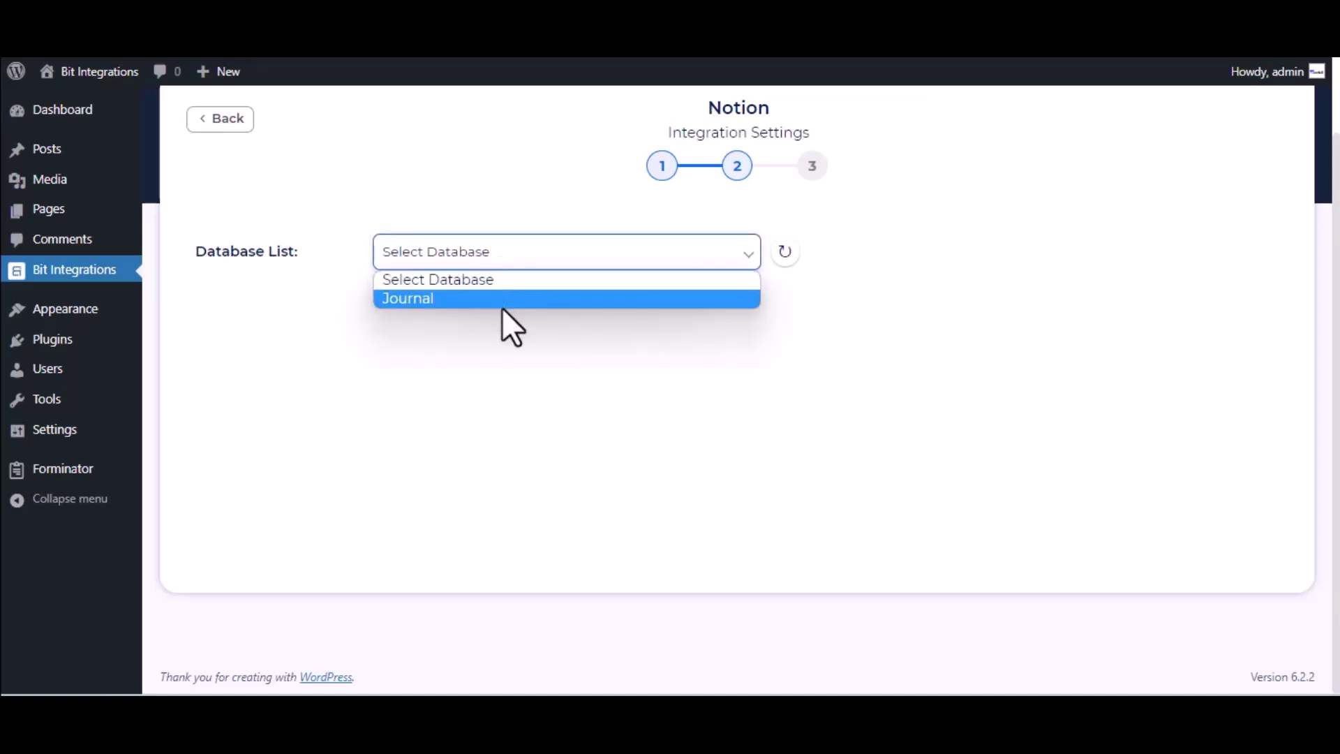
click(501, 305)
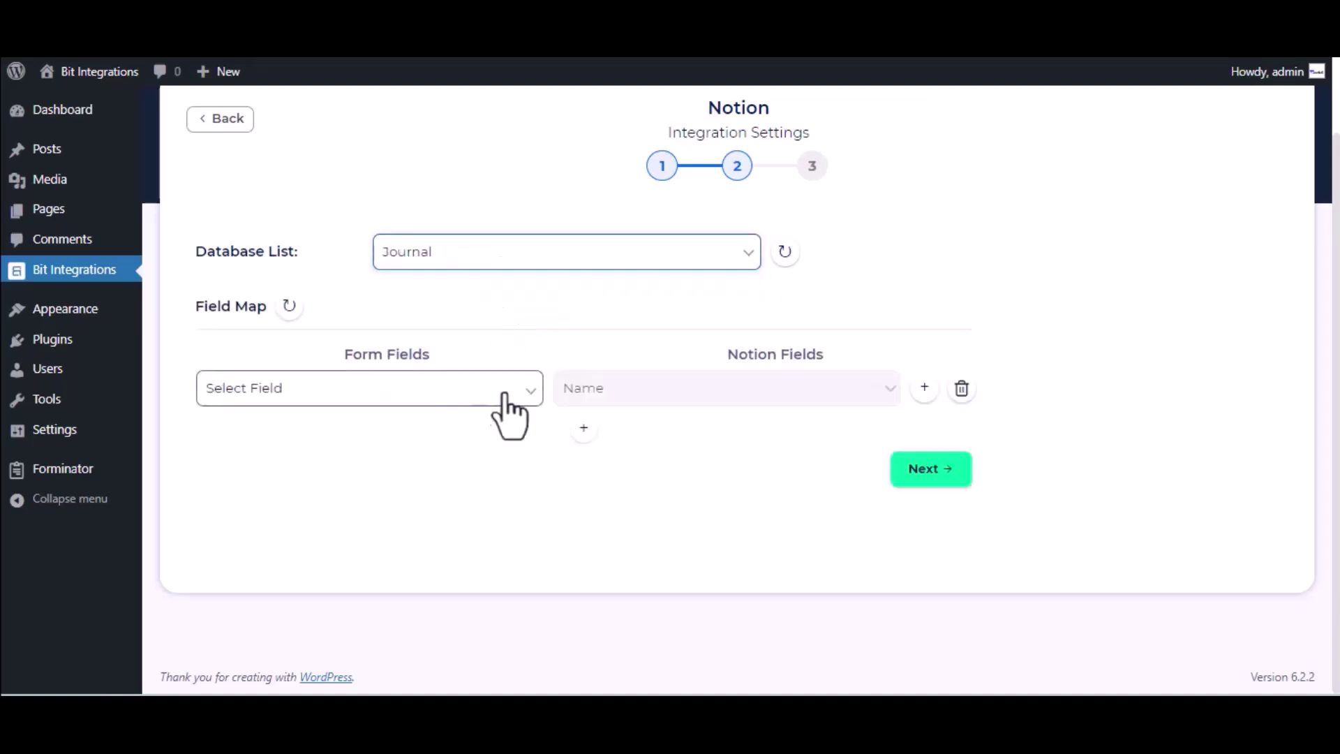
click(428, 397)
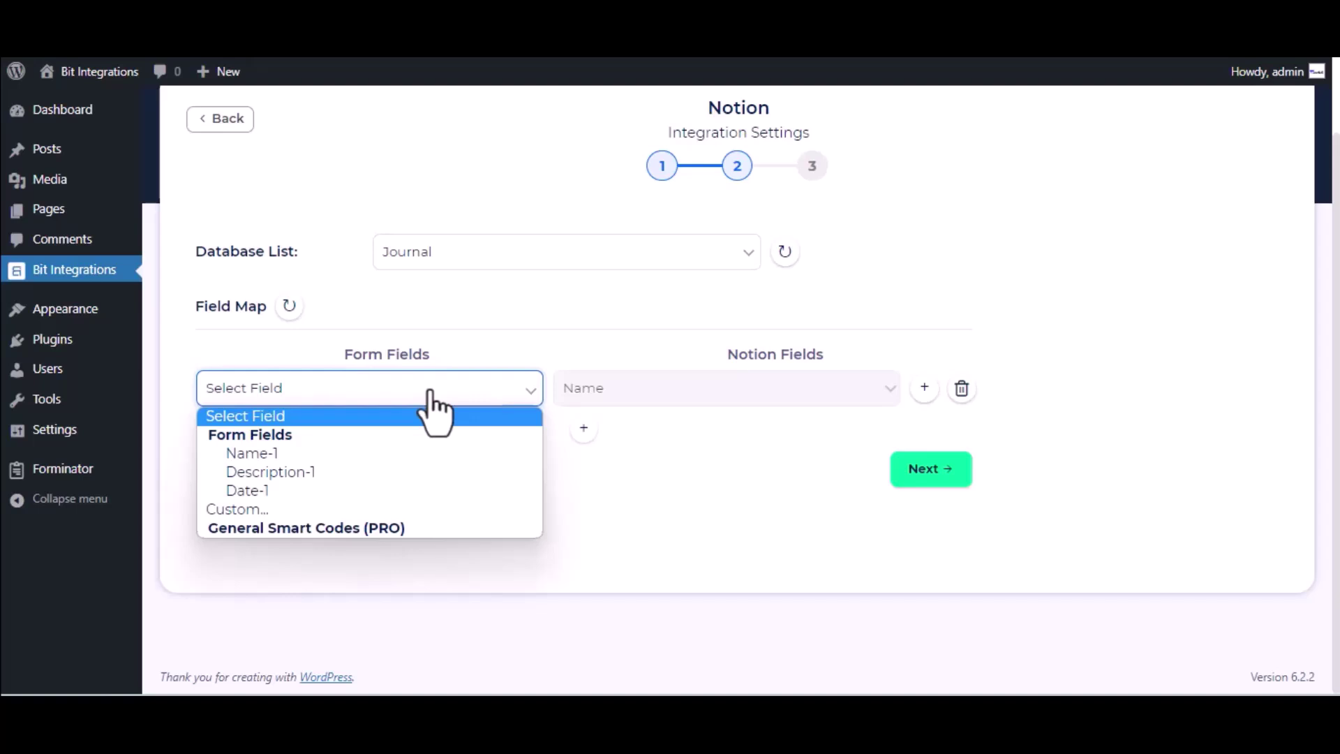
click(399, 461)
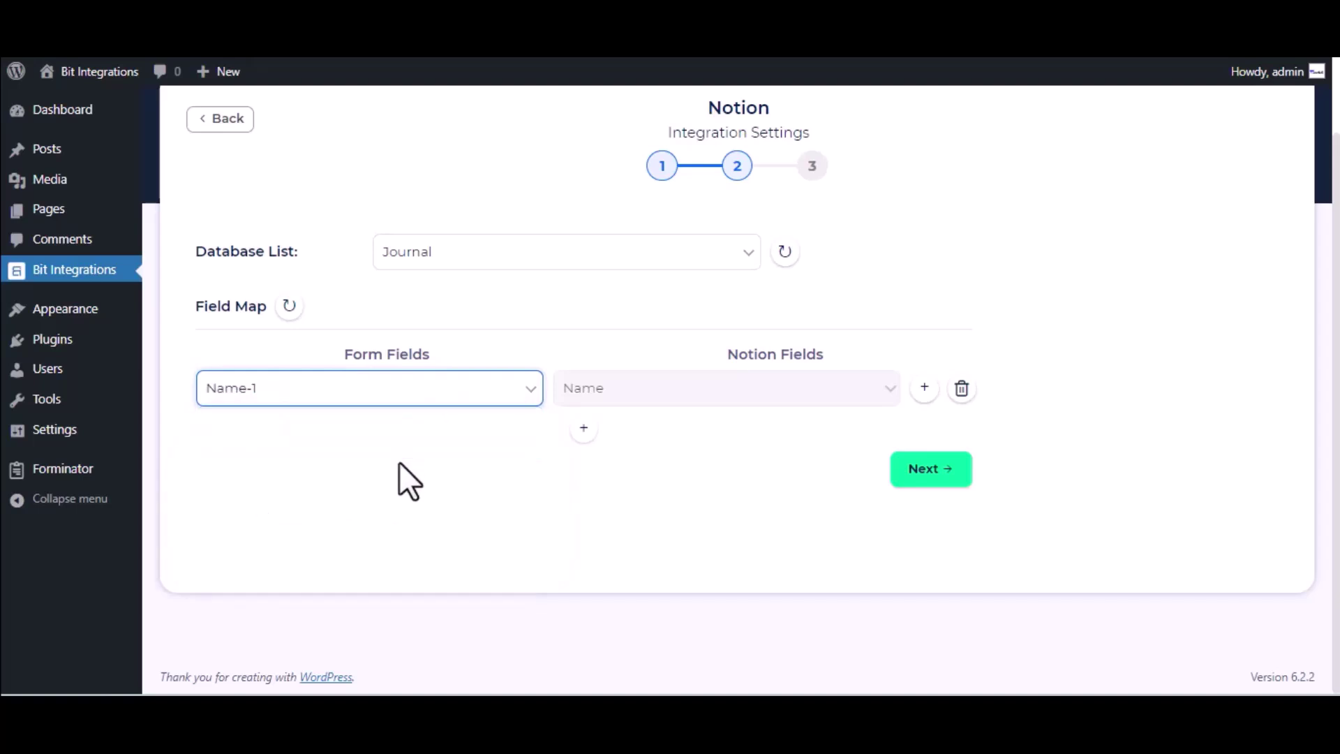
Step: Add a mapping from Description-1 to Tags, then finish and save the integration
click(584, 429)
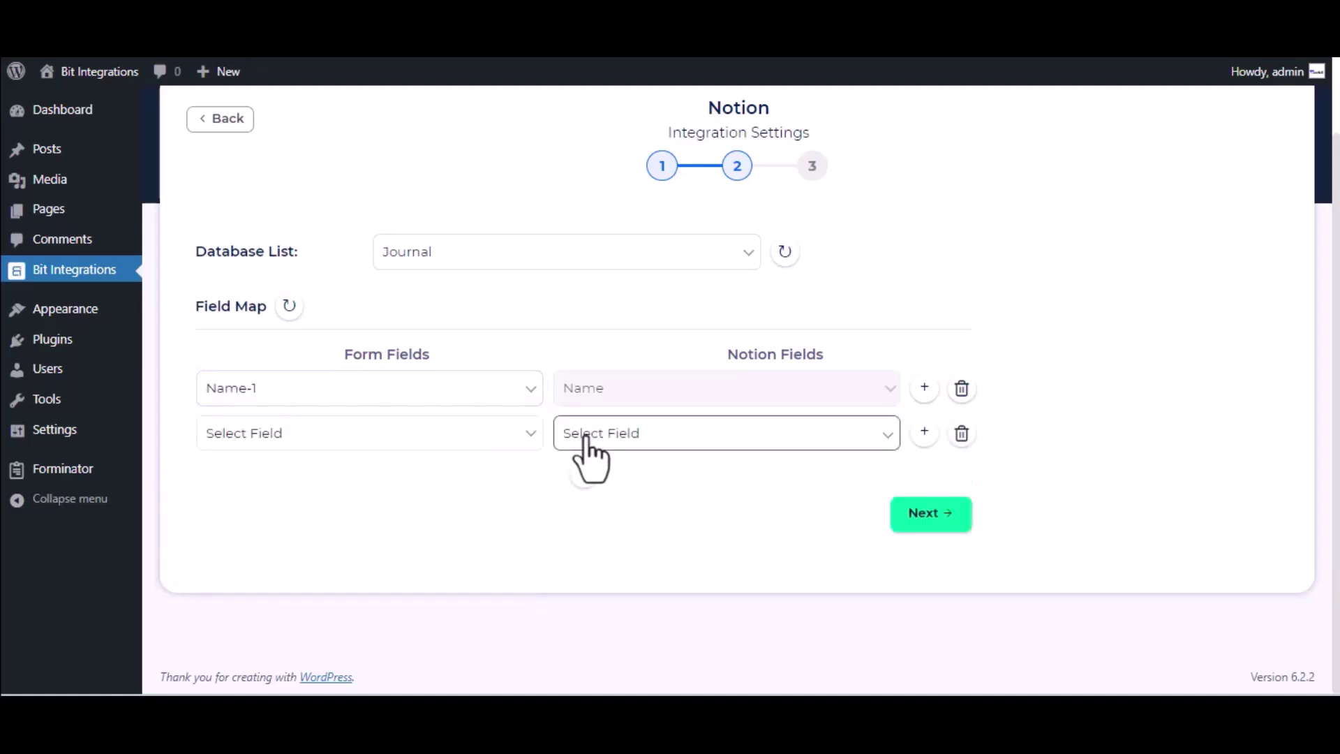
click(705, 440)
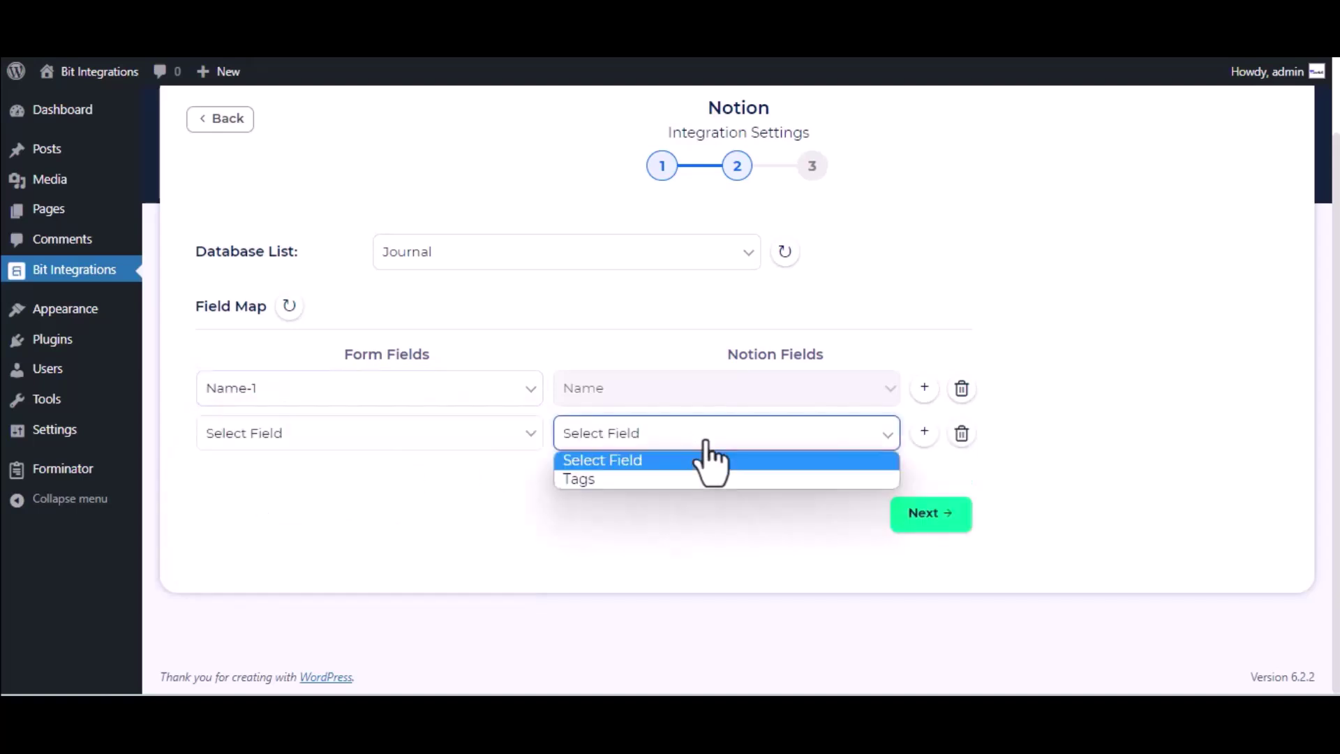
click(662, 445)
click(667, 479)
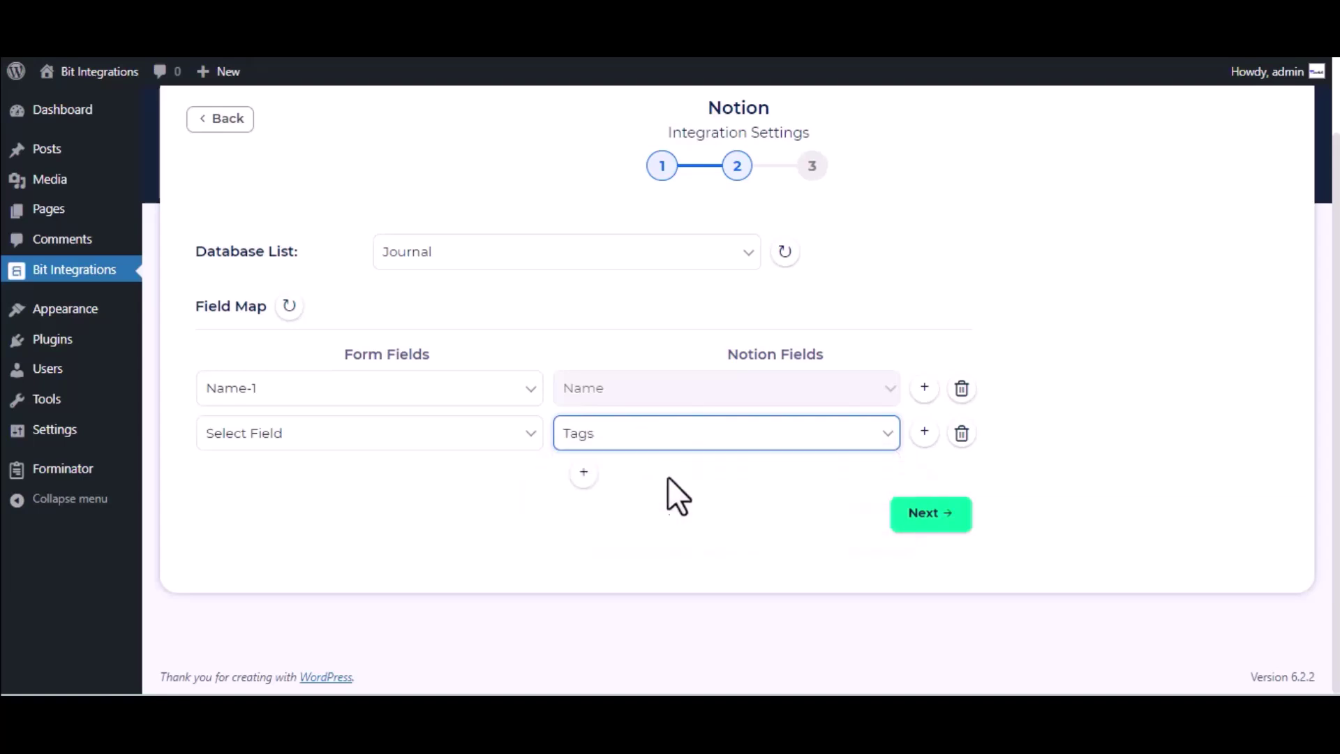
click(438, 434)
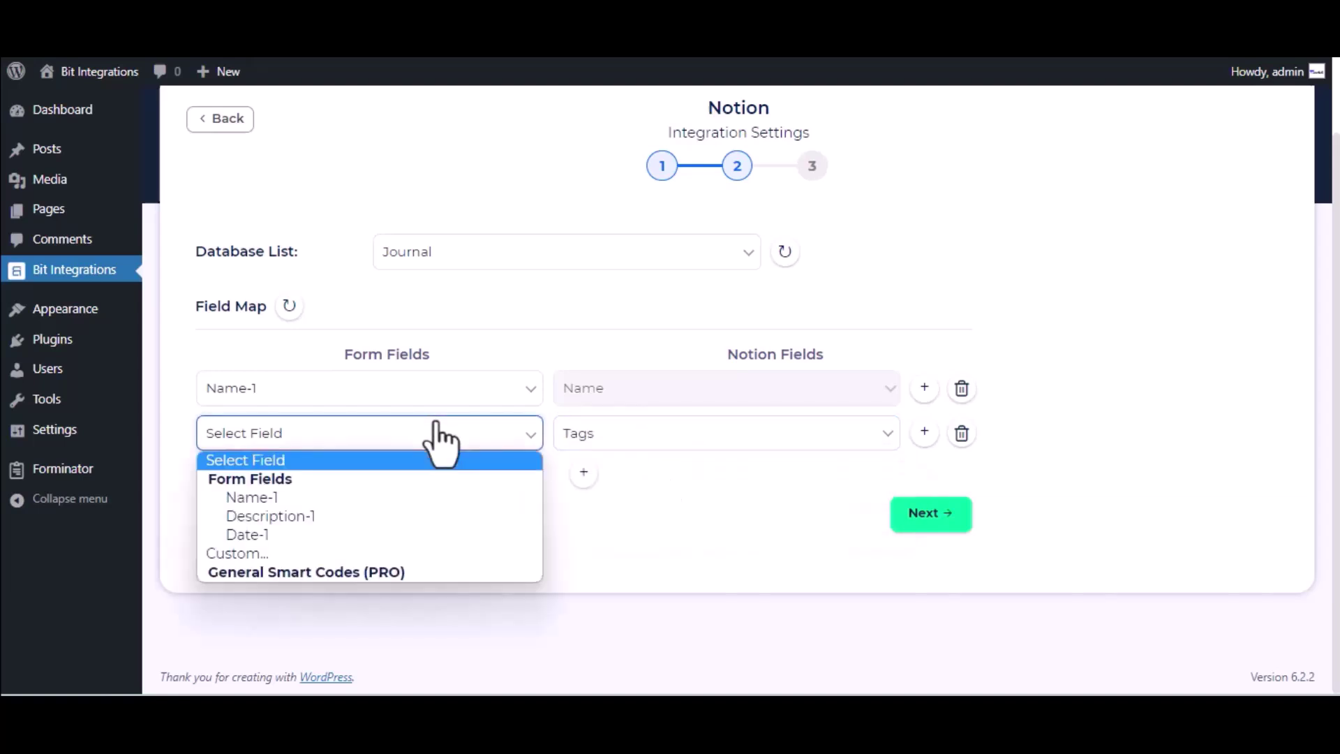
click(320, 520)
click(932, 517)
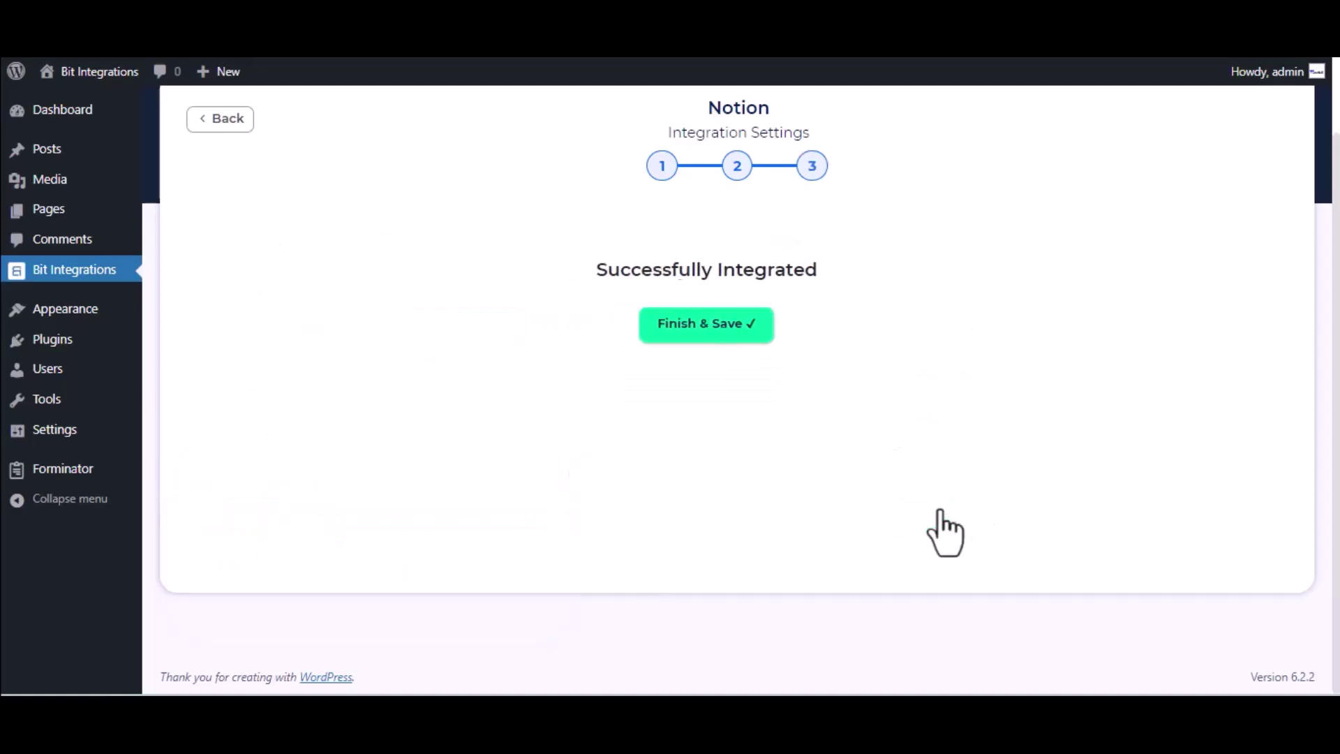
click(759, 336)
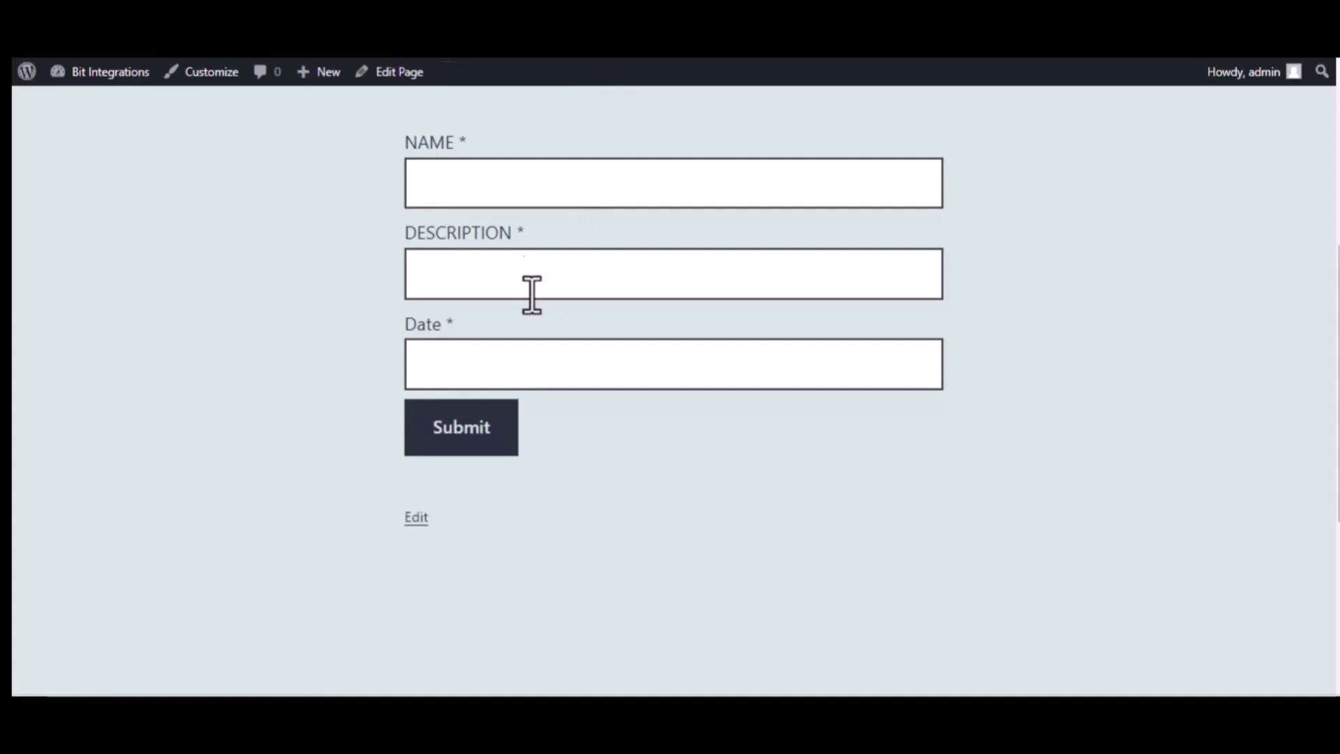
Step: Submit the front-end form with name 'Bit Integrations', description 'Welcome to Bit Integrations Plugin' and date 09/22/2023
click(512, 188)
text(Bit Integrations)
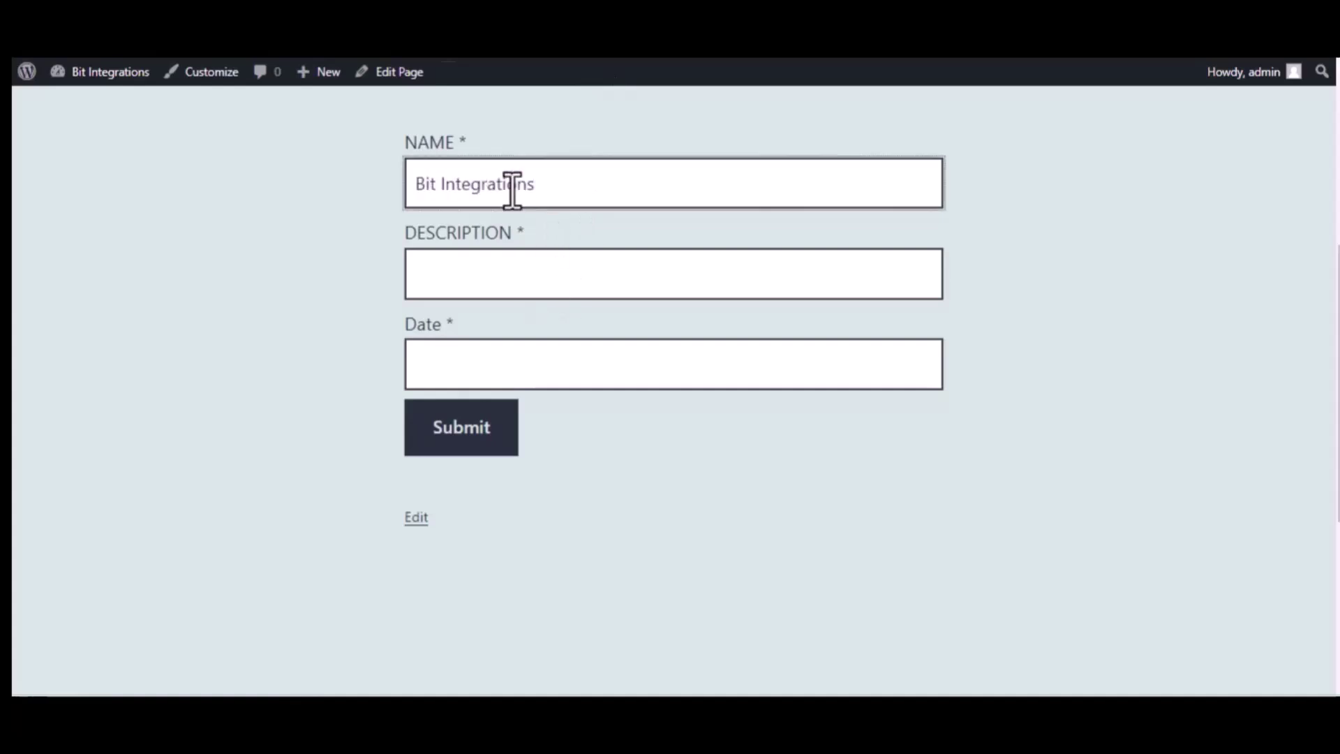
click(531, 266)
text(Welcome to Bi)
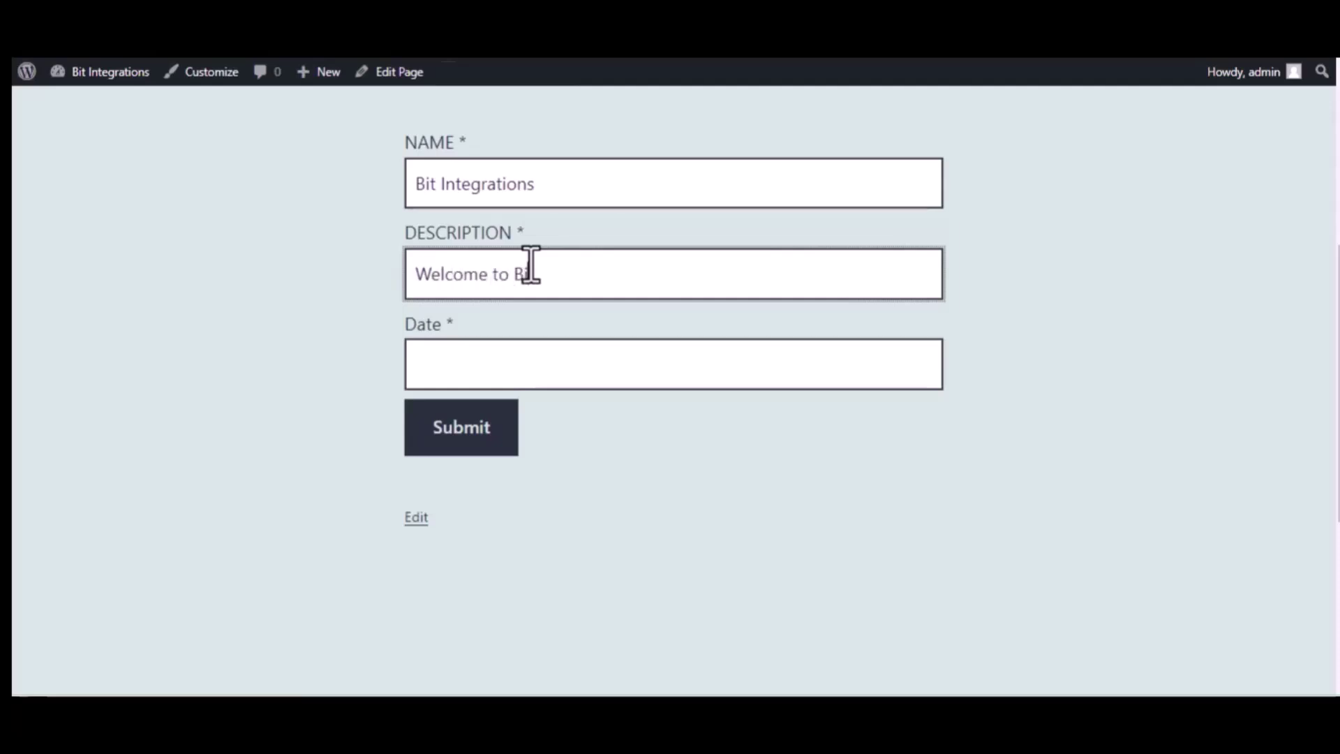
text(t Integrations Plugin)
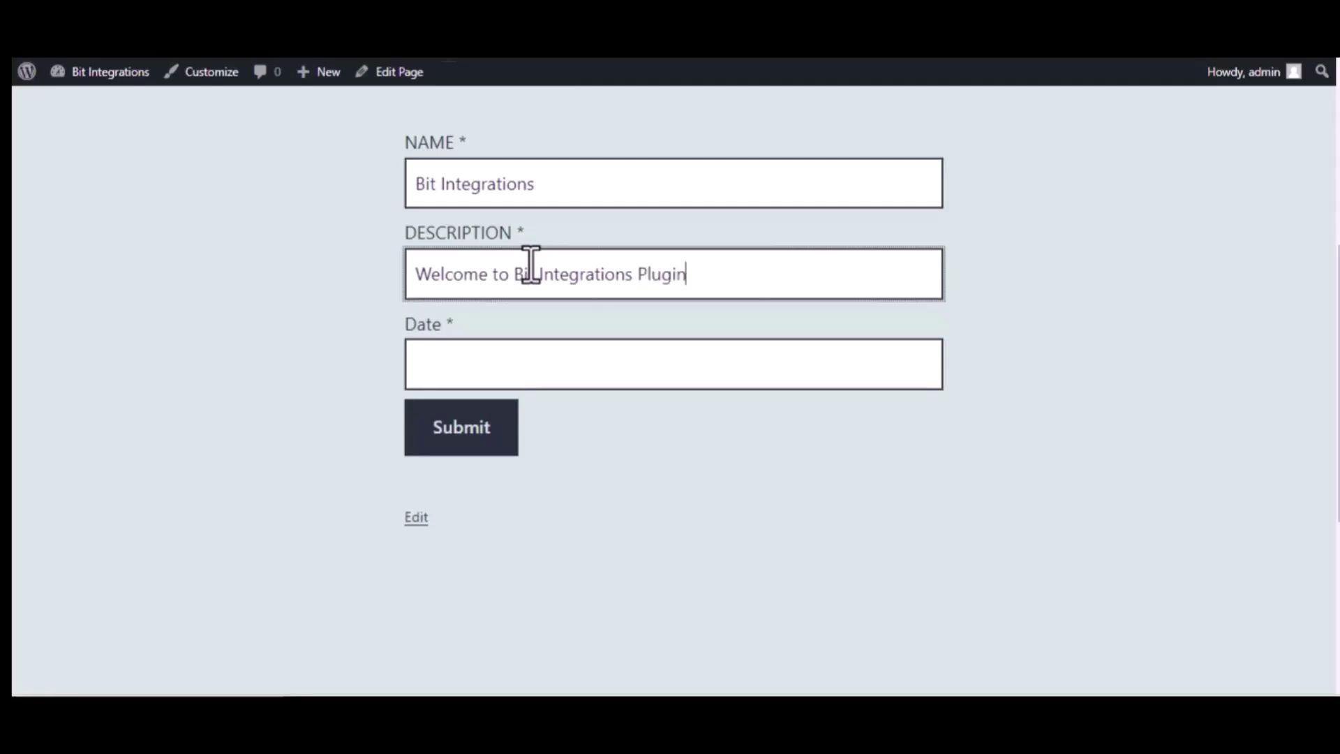
click(557, 362)
text(09/22/2022)
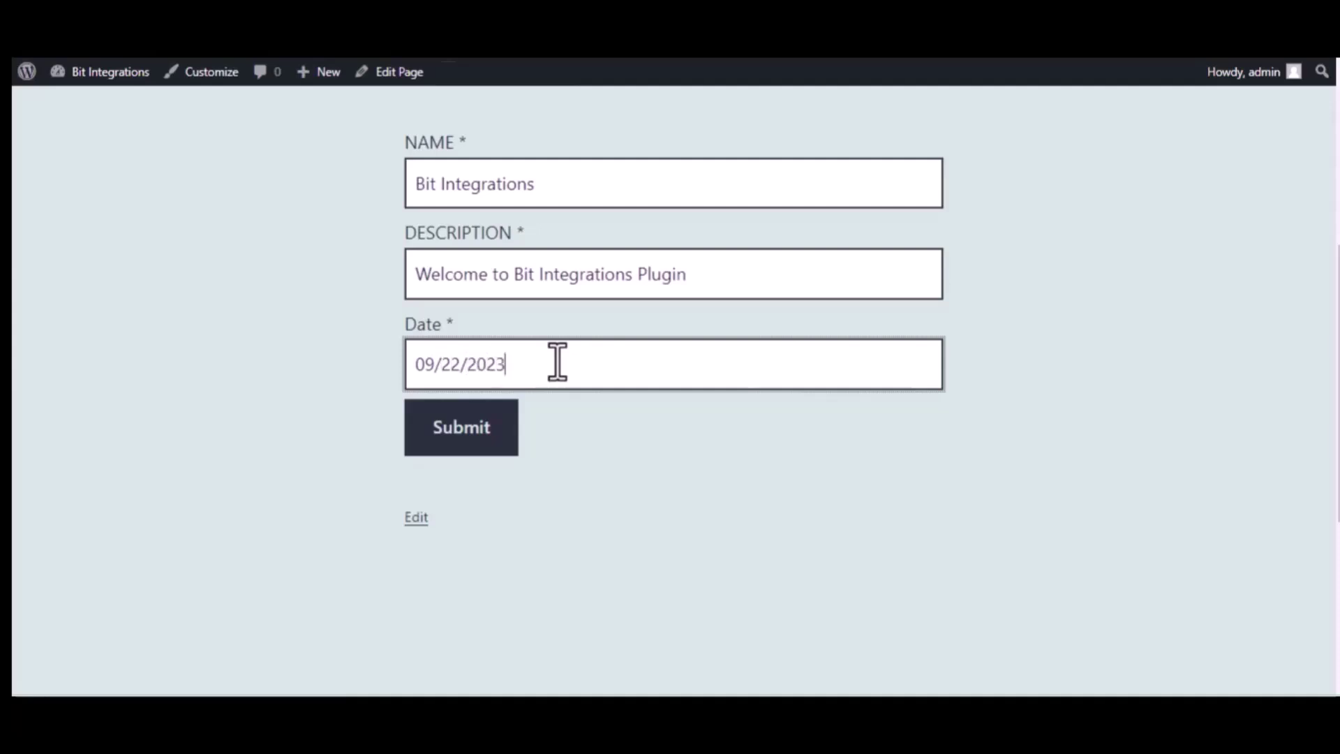
click(467, 431)
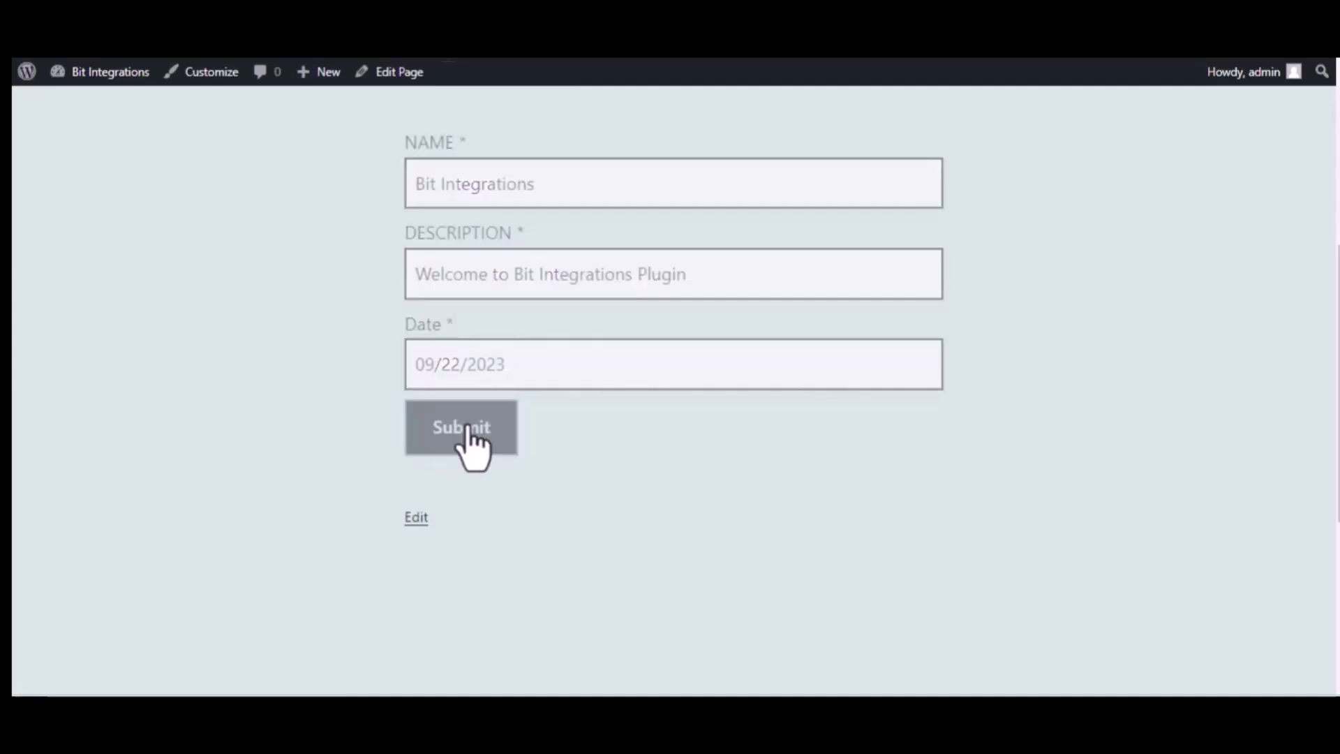